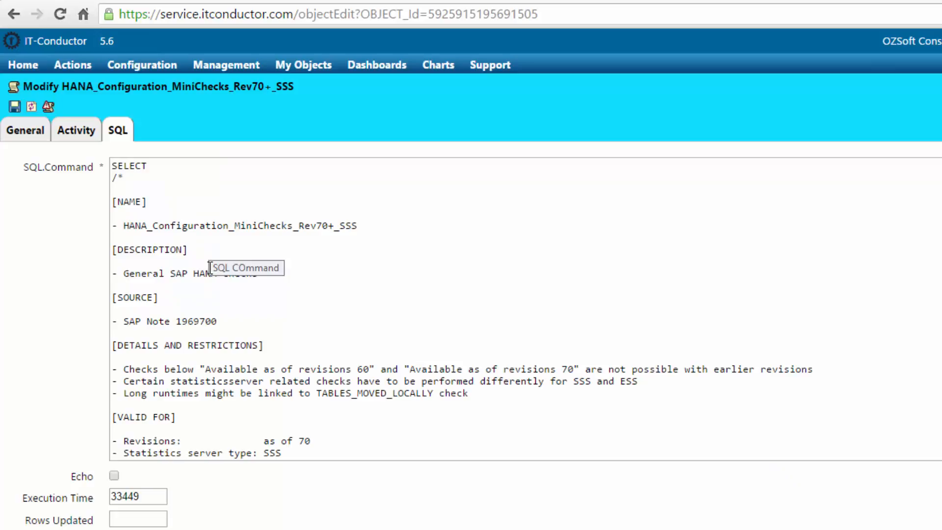
Open Basis Automation 101 in the Graphical Process Composer and expand Activity > ExternalActivity > ApplicationActivity
left_click(14, 13)
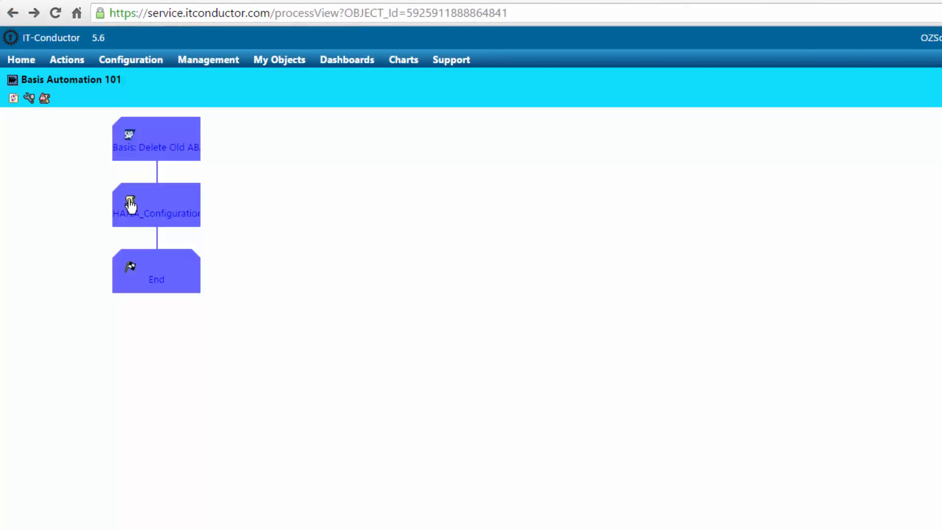
left_click(30, 99)
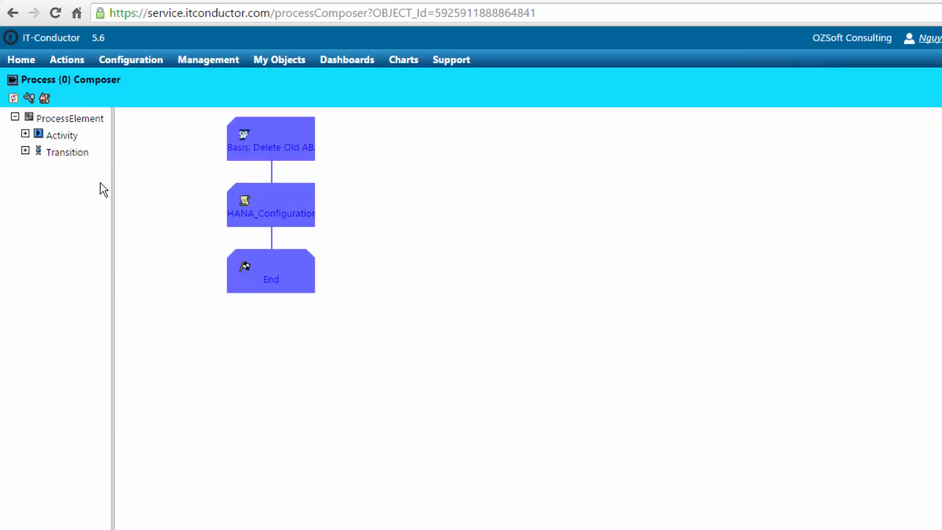
left_click(25, 133)
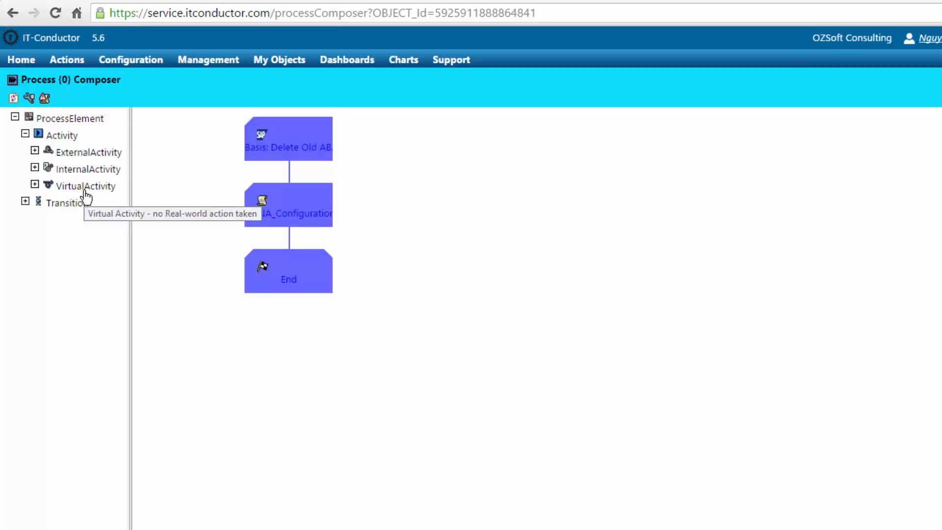
left_click(34, 150)
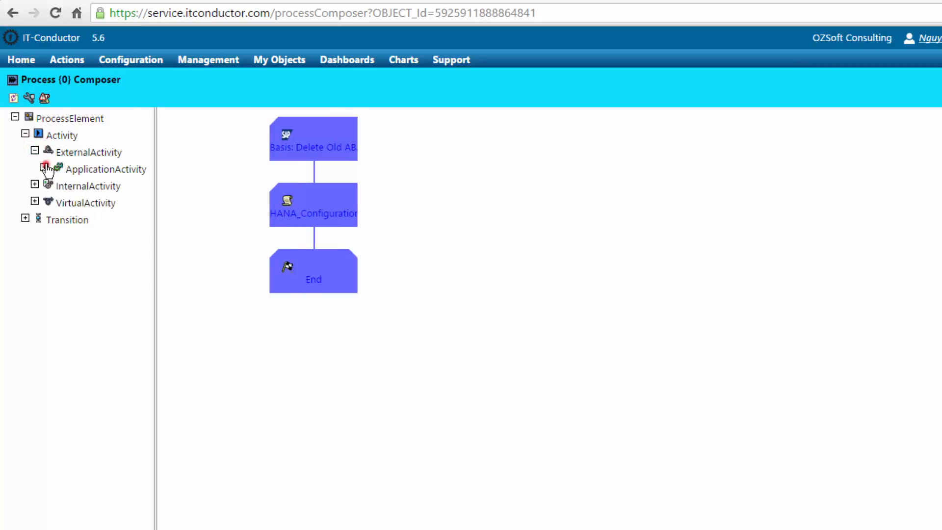
left_click(45, 167)
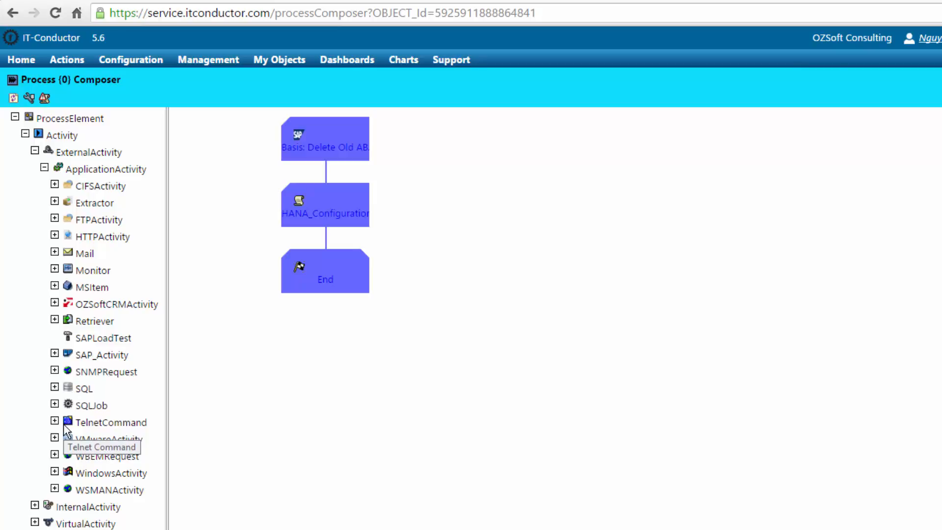
Browse the SAP_Activity, SQLJob and SQL types, then reveal the TelnetCommand types
left_click(55, 353)
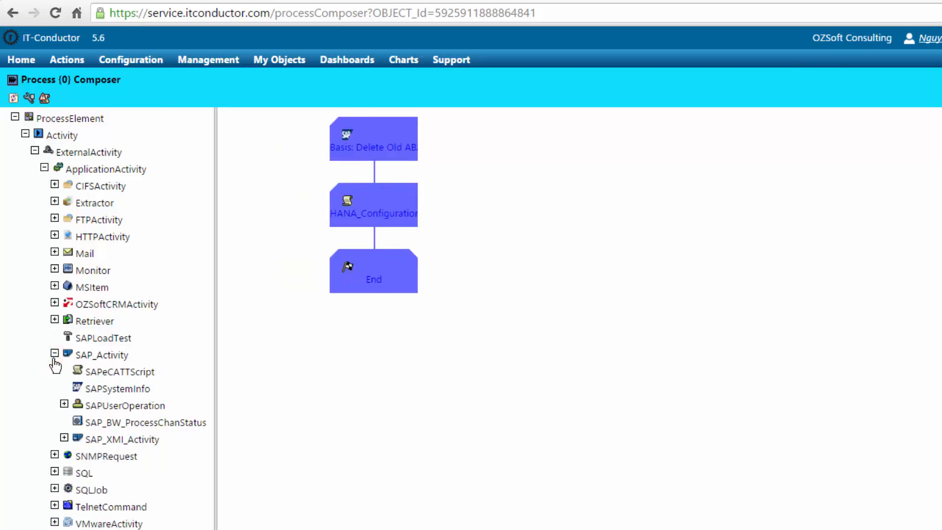
left_click(63, 406)
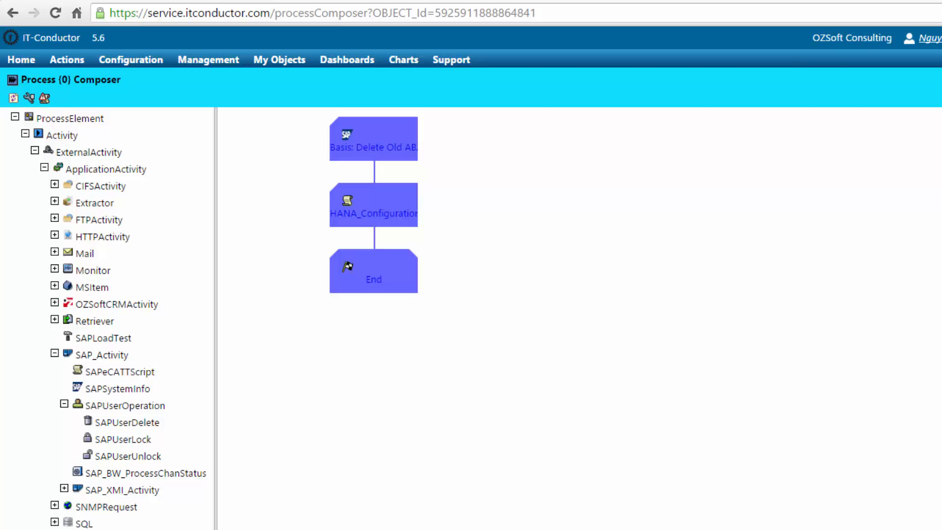
left_click(55, 353)
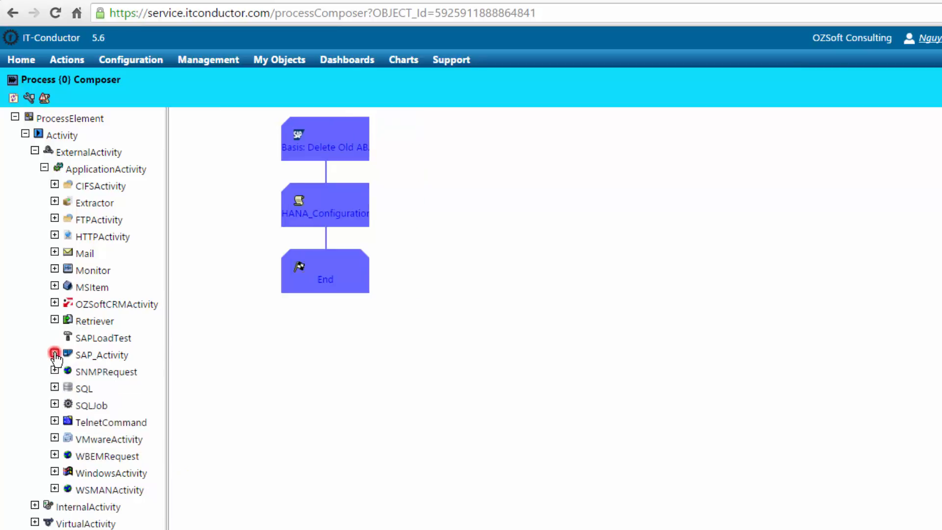
left_click(55, 404)
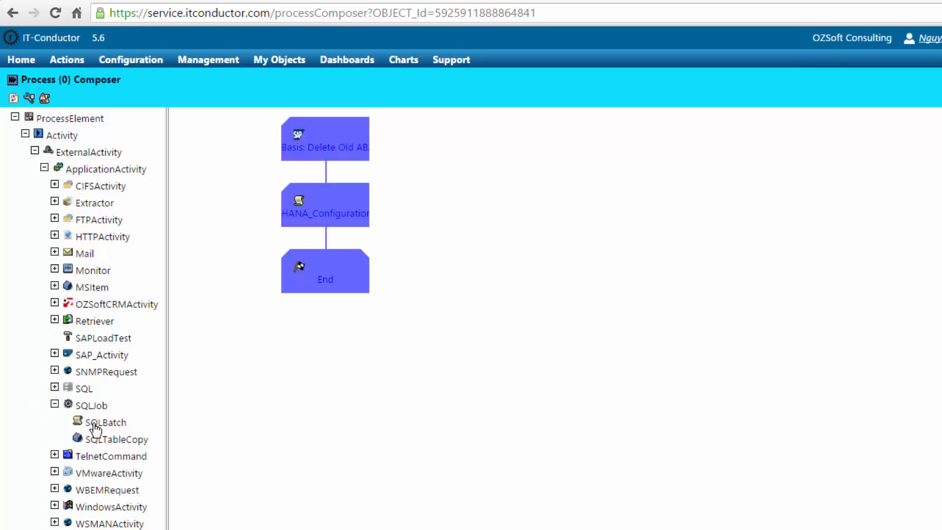
left_click(55, 404)
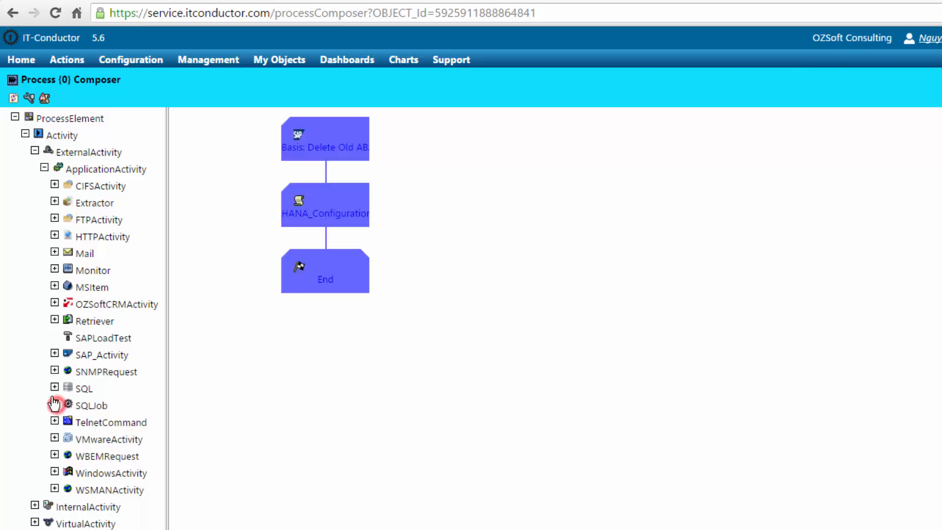
left_click(55, 387)
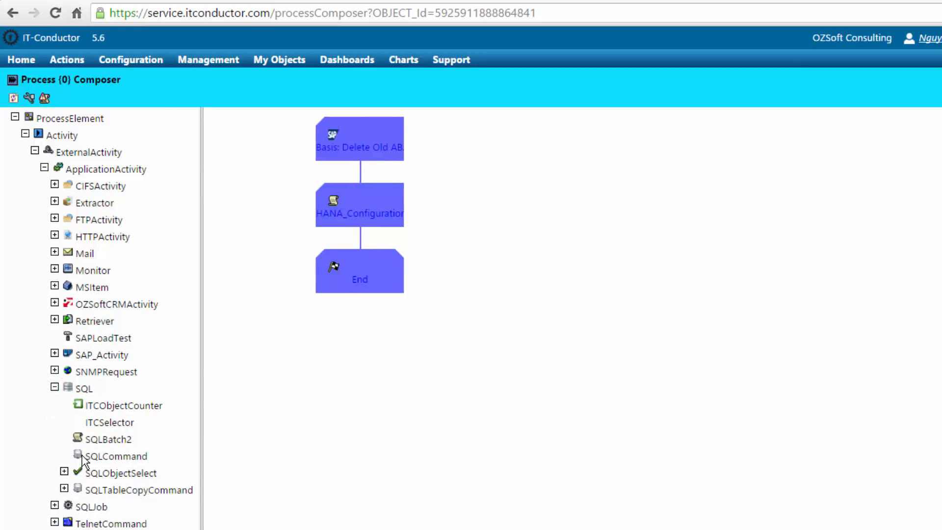
left_click(55, 388)
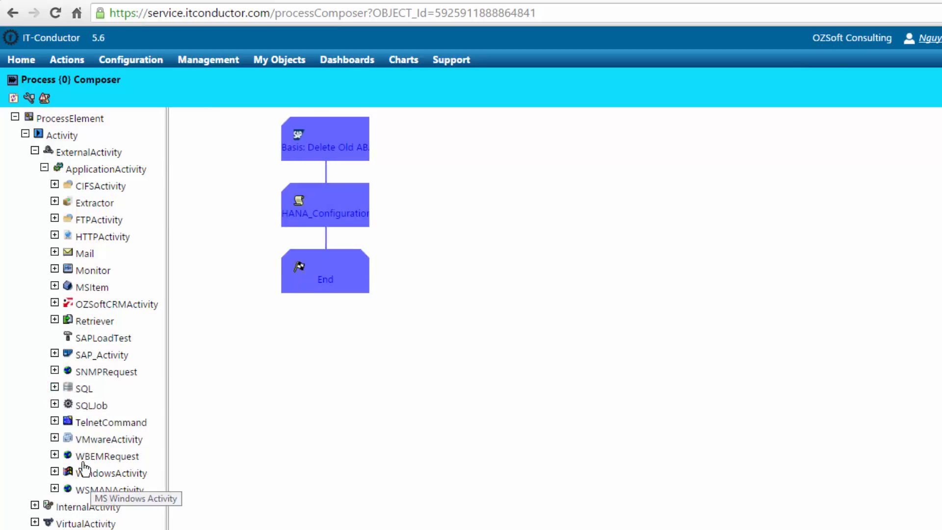
left_click(54, 421)
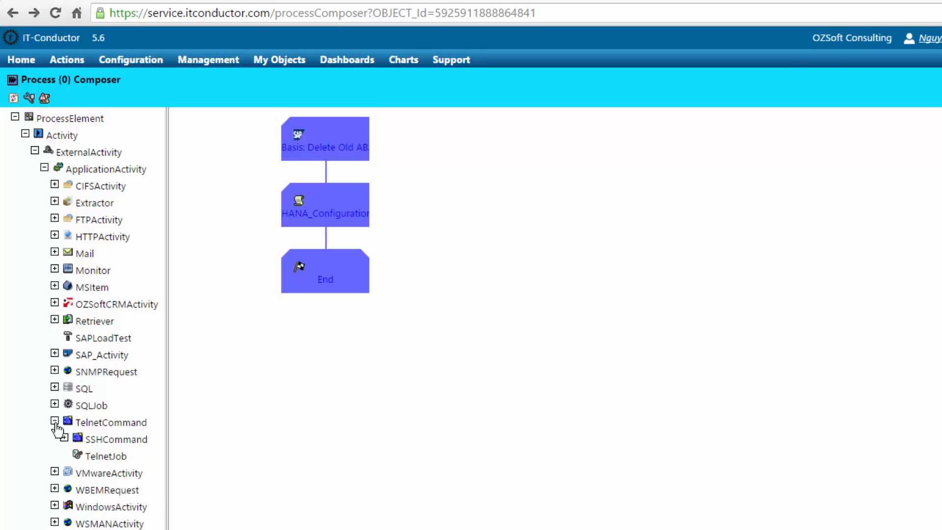
Add a TelnetCommand step named 'HANA Backup', described as 'Run HANA Backup on imdbhdb'
left_click_drag(99, 422, 332, 399)
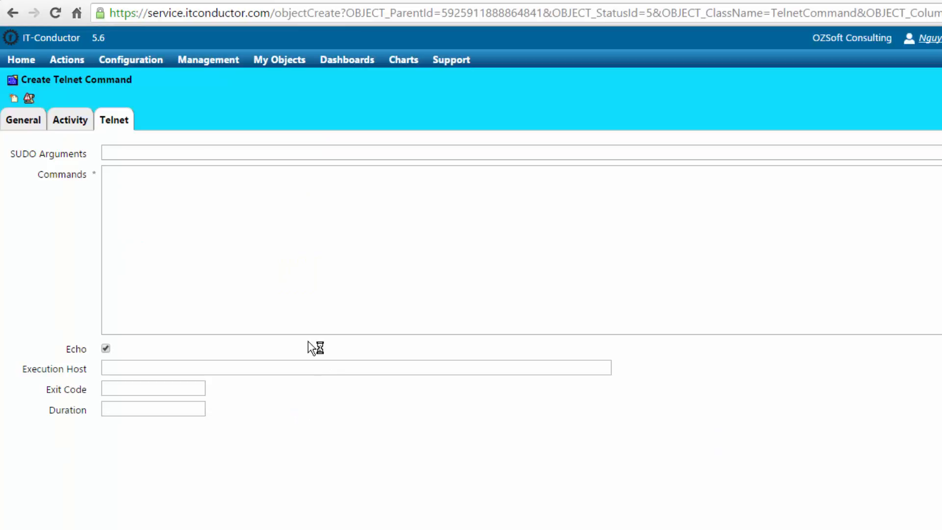
left_click(22, 121)
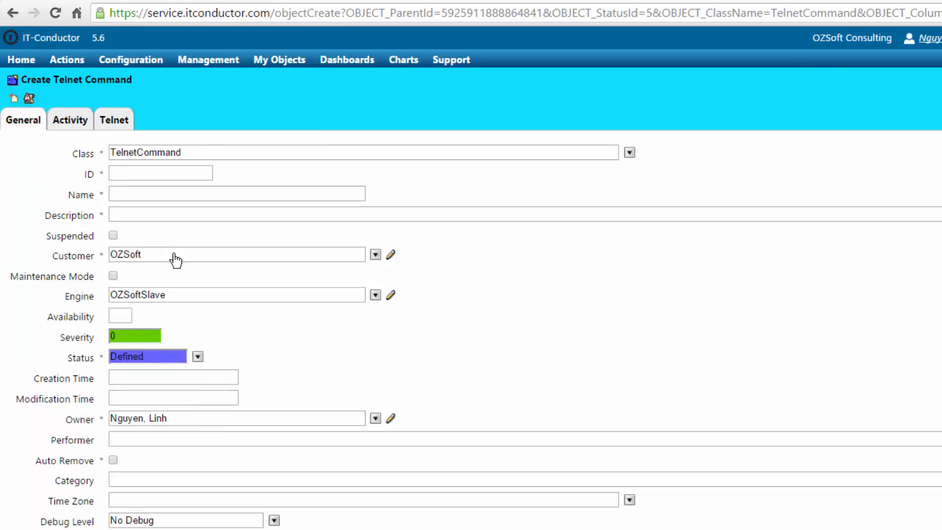
left_click(169, 196)
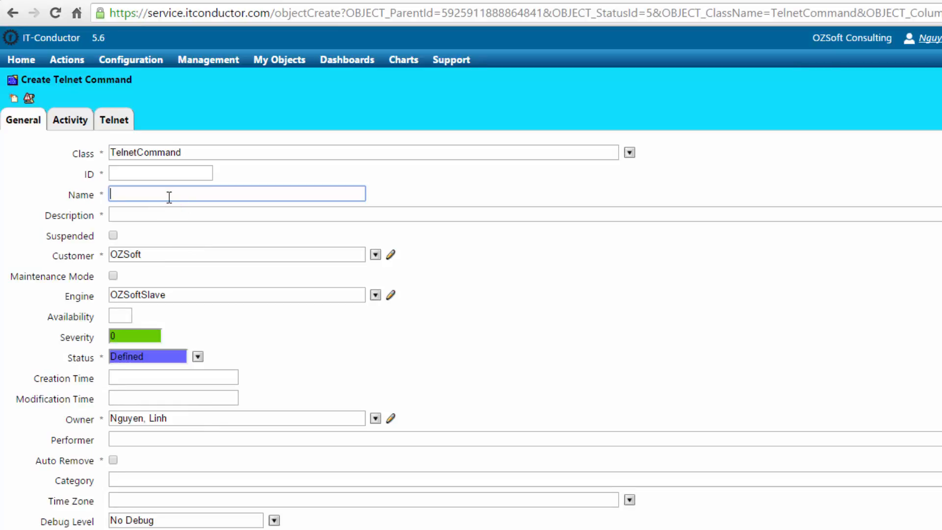
type("HANA Backup")
key("Tab")
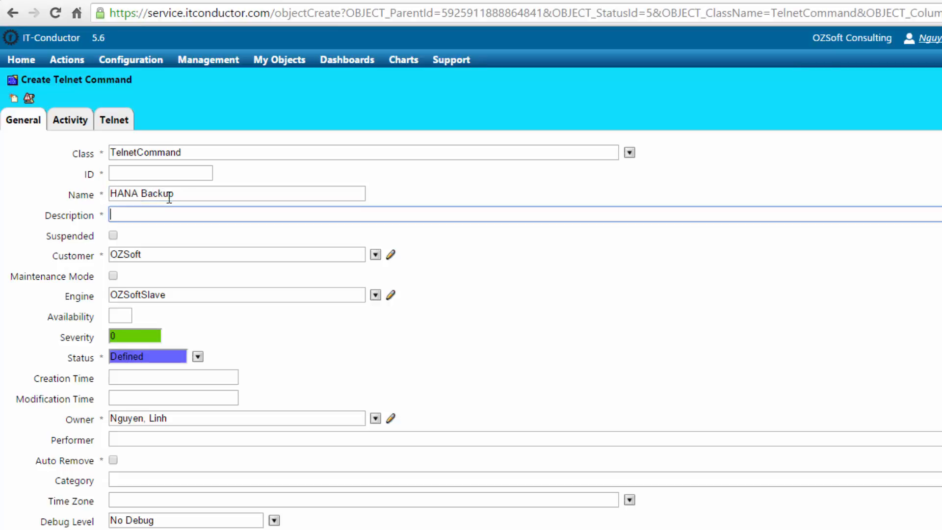
type("Run HANA Backup on imdb")
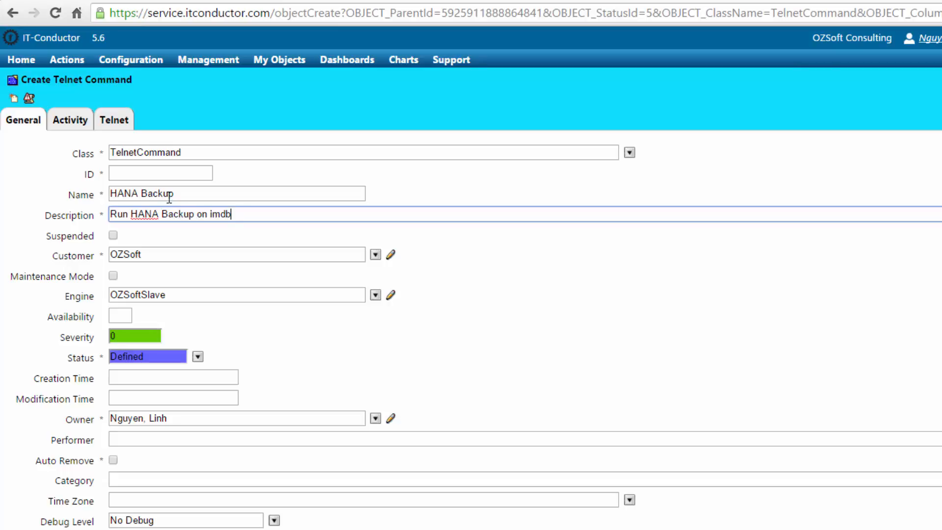
type("hdb")
left_click(174, 241)
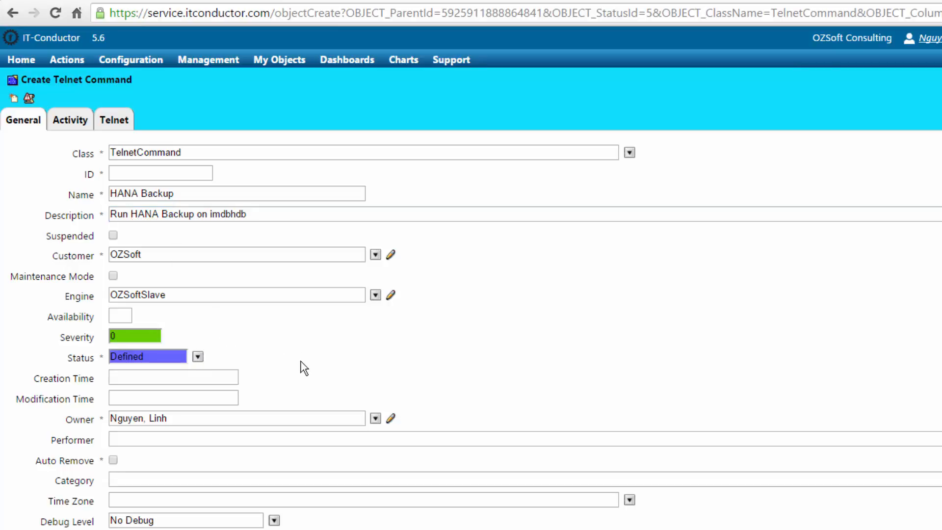
Make the HANA administrator account the step's owner
left_click(376, 419)
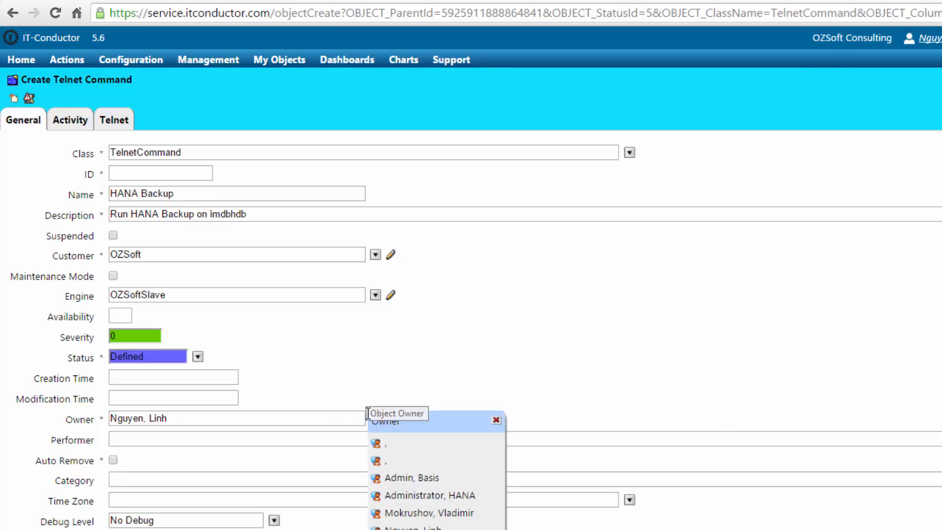
left_click(414, 495)
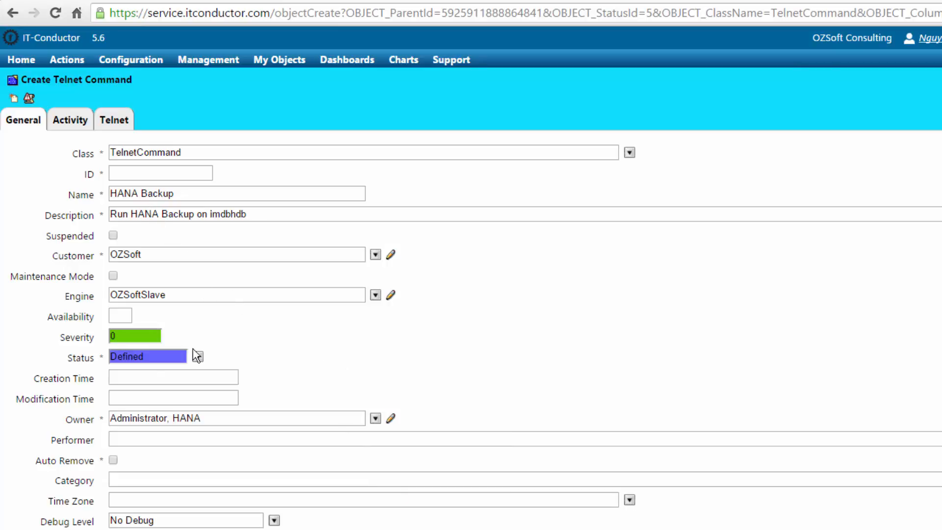
left_click(64, 123)
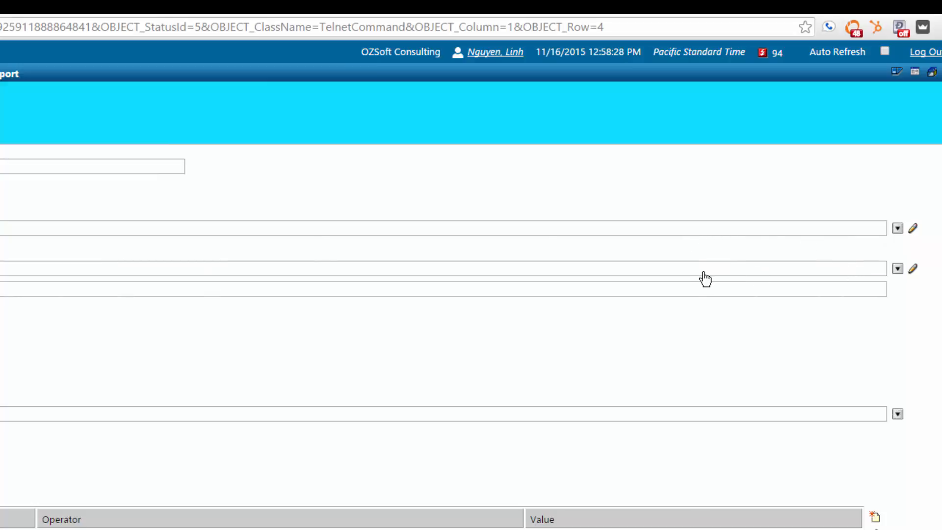
Assign the HANA Backup step to work queue imdbhdb and activity group HANA-Backup
left_click(898, 269)
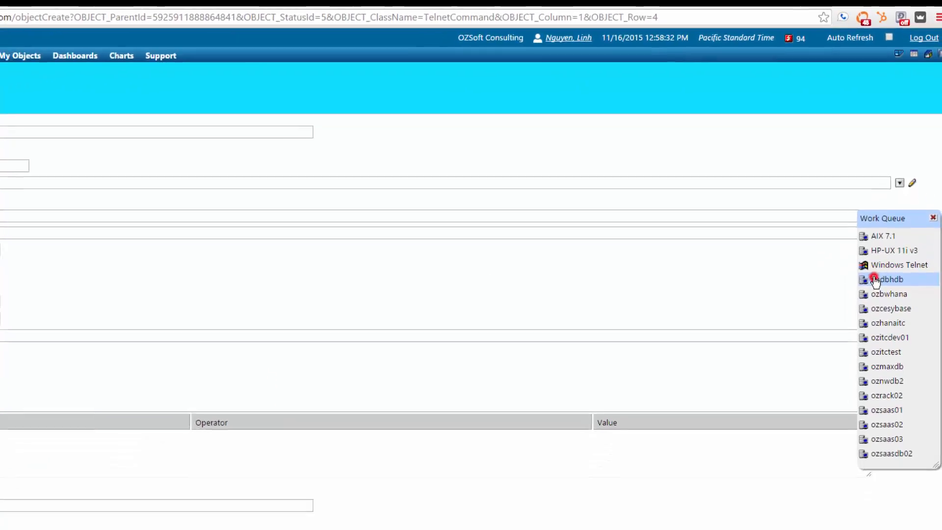
left_click(878, 346)
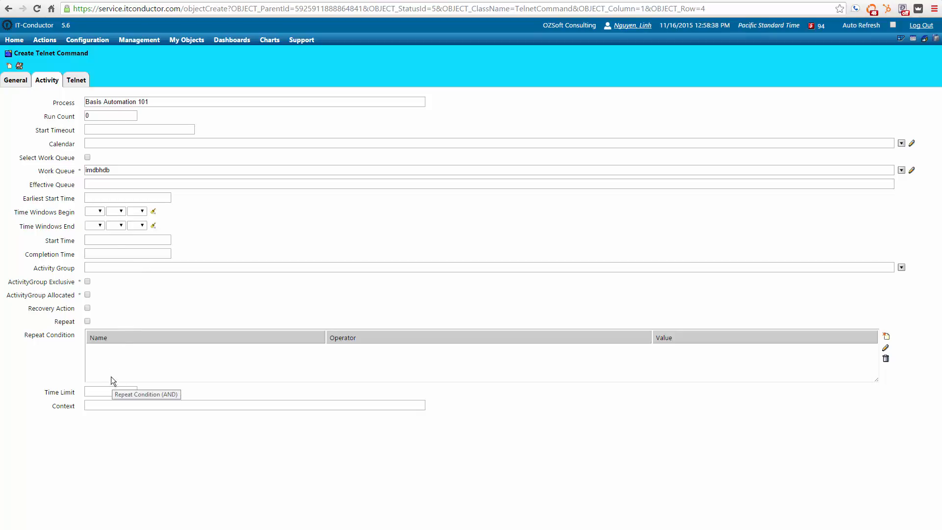
left_click(313, 269)
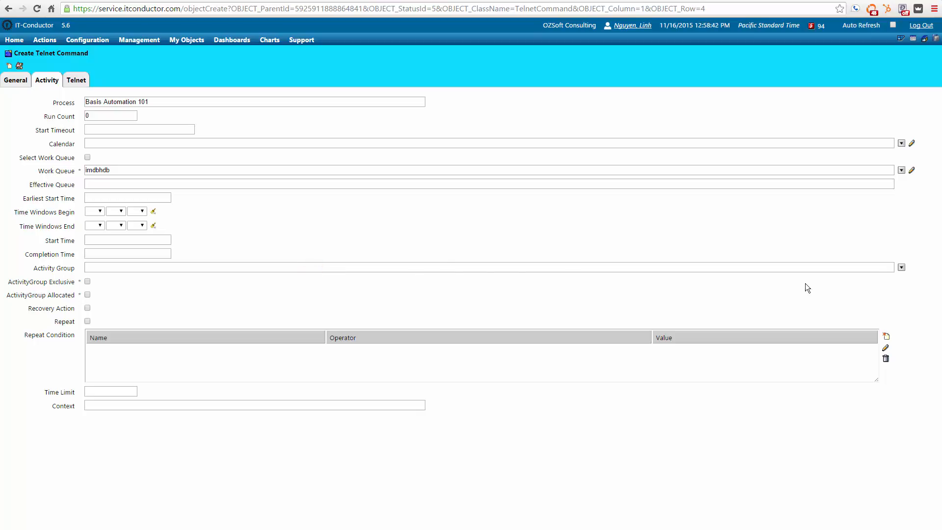
left_click(902, 267)
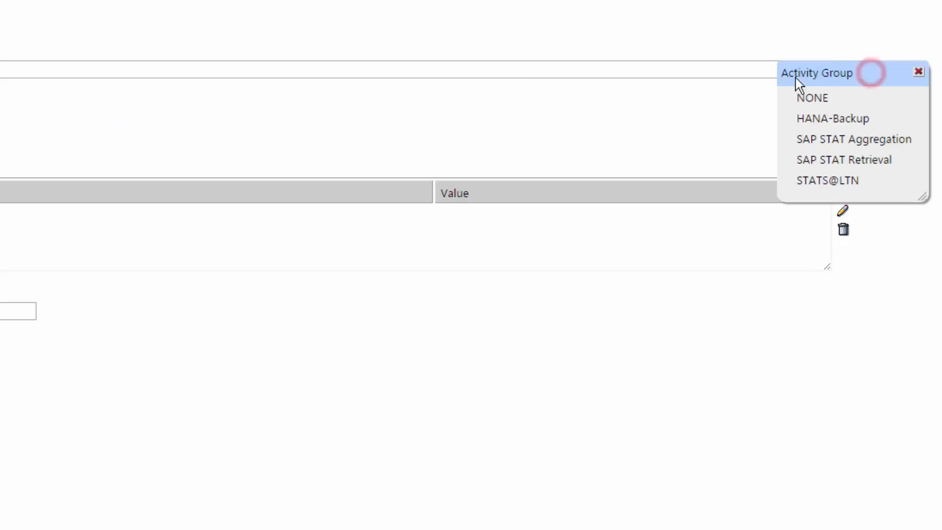
left_click(845, 129)
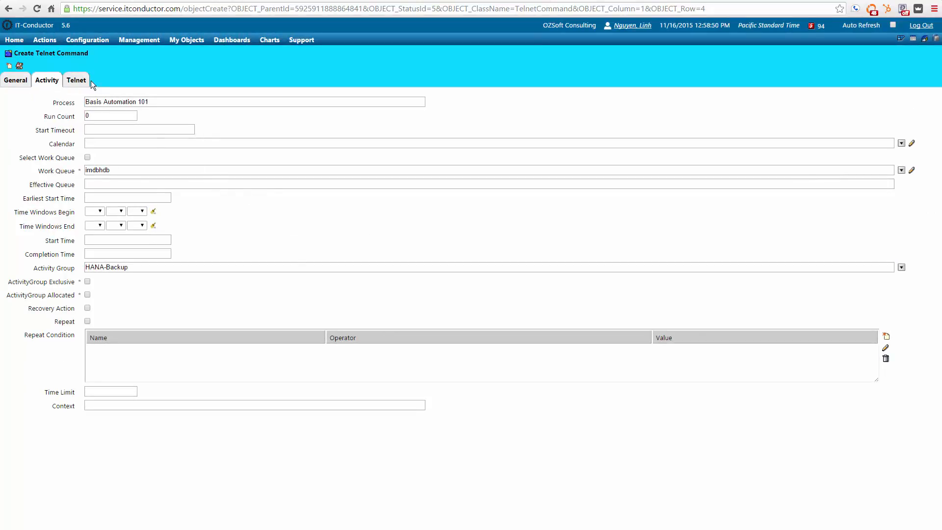
left_click(76, 80)
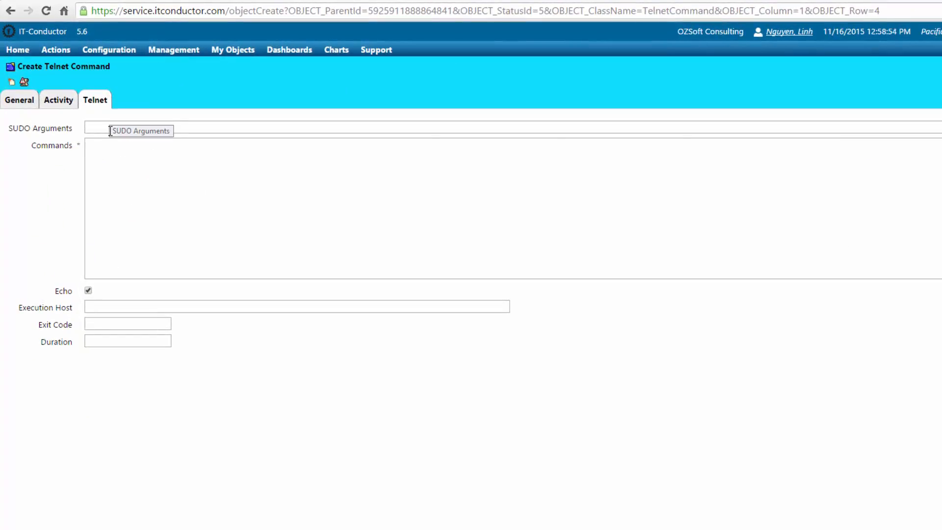
Paste the backup script (date, hostname, id, backup.sh -q, echo) into Commands and create it
left_click(103, 162)
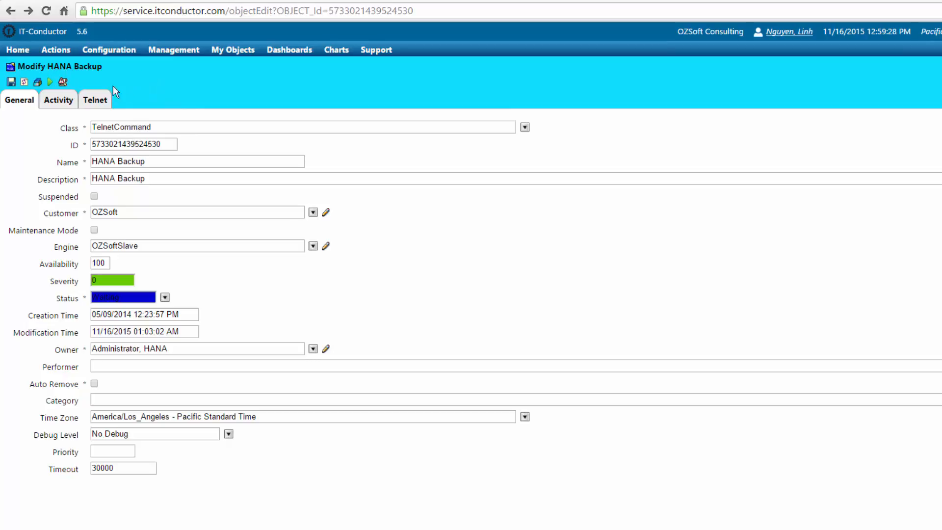
left_click(358, 0)
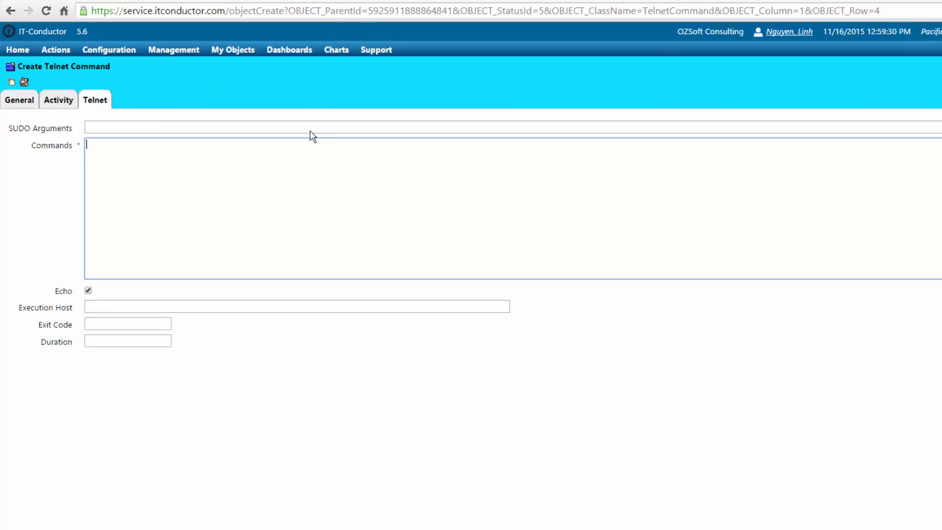
right_click(152, 155)
left_click(182, 230)
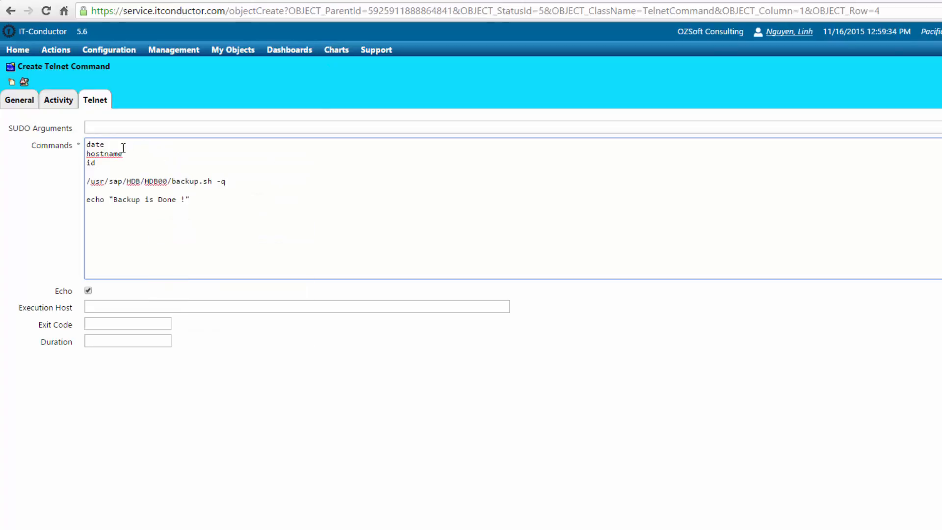
left_click(169, 158)
left_click(208, 188)
left_click(201, 206)
left_click(12, 83)
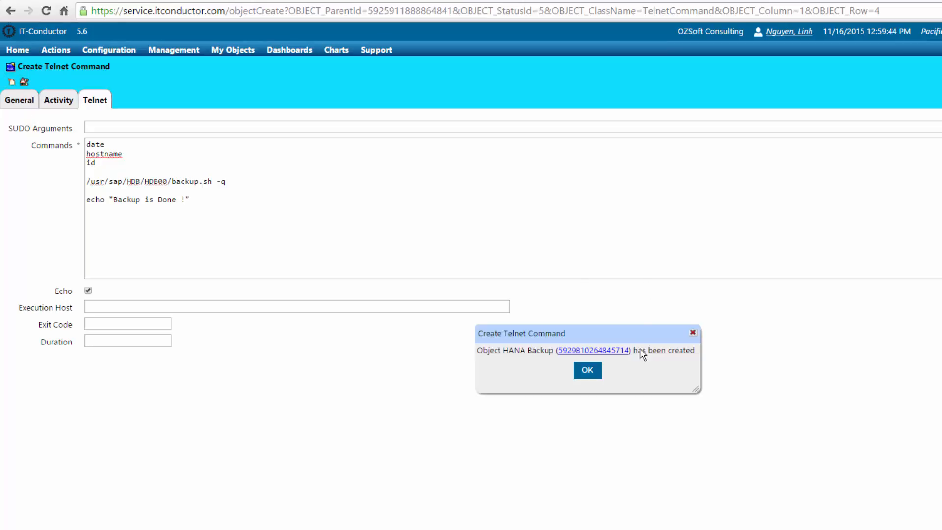
Move End right and HANA Backup up, then start a HANA_Configuration-to-HANA Backup dependency
left_click(587, 372)
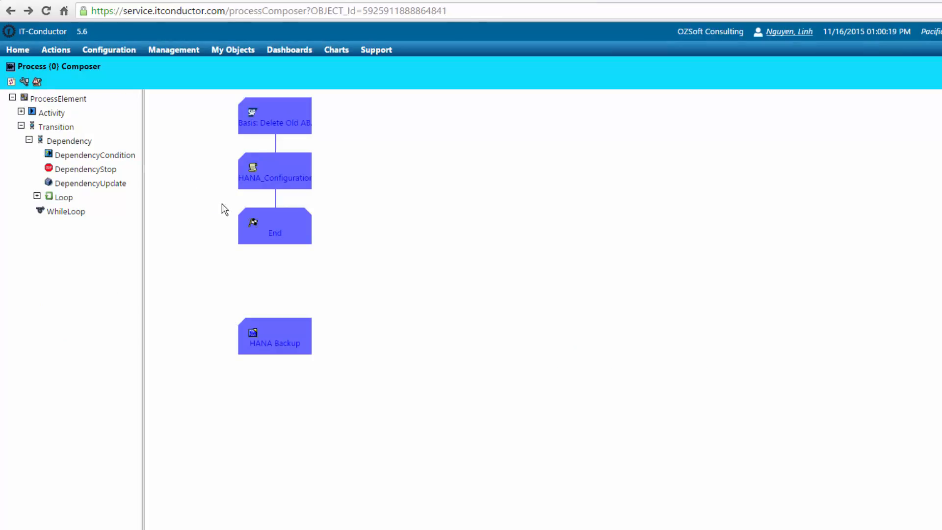
left_click_drag(278, 228, 450, 283)
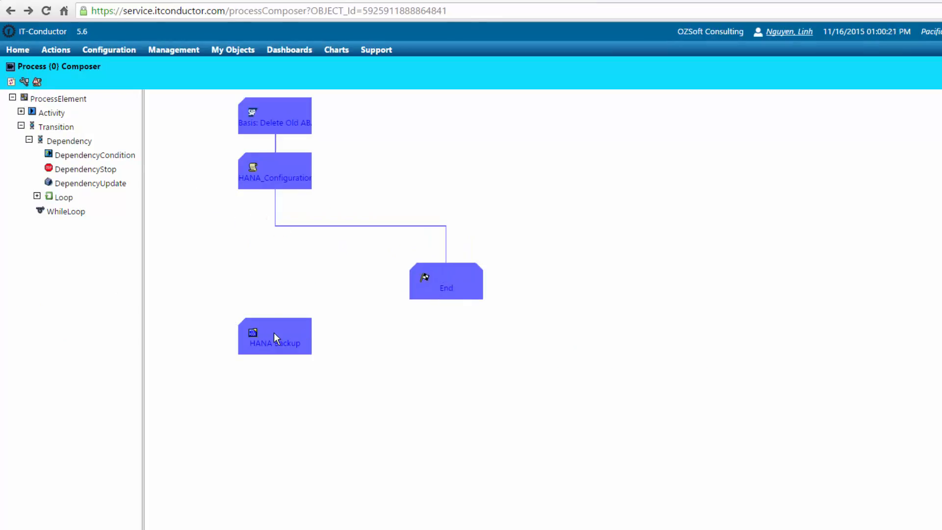
left_click_drag(274, 333, 272, 257)
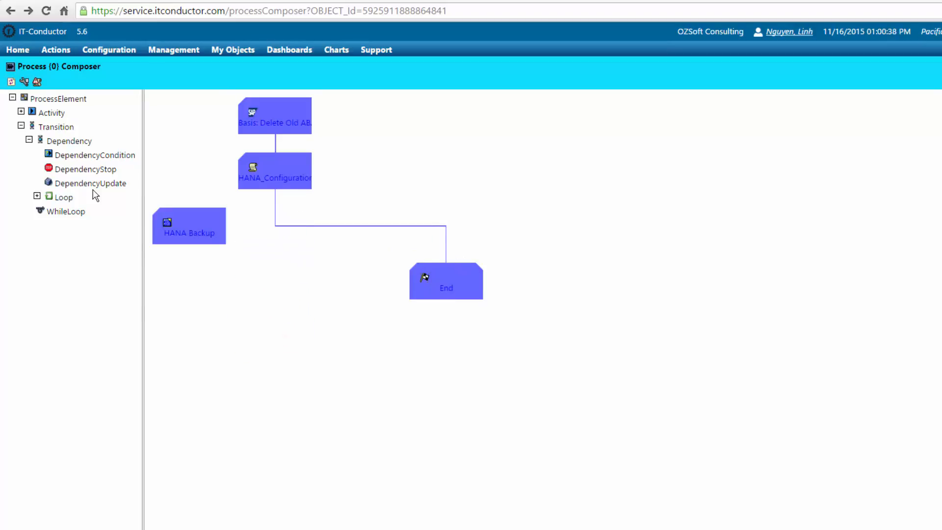
left_click_drag(62, 141, 184, 225)
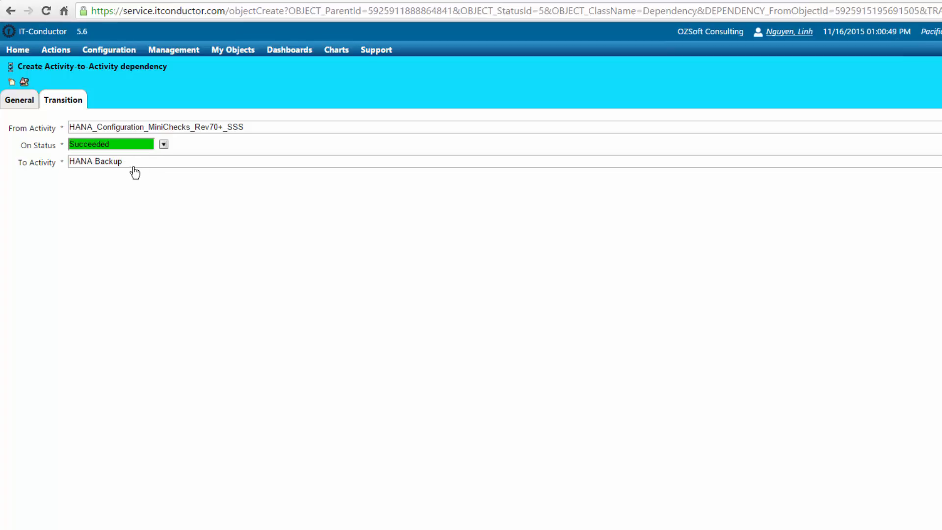
Set the dependency's owner to the HANA administrator and create it
left_click(17, 99)
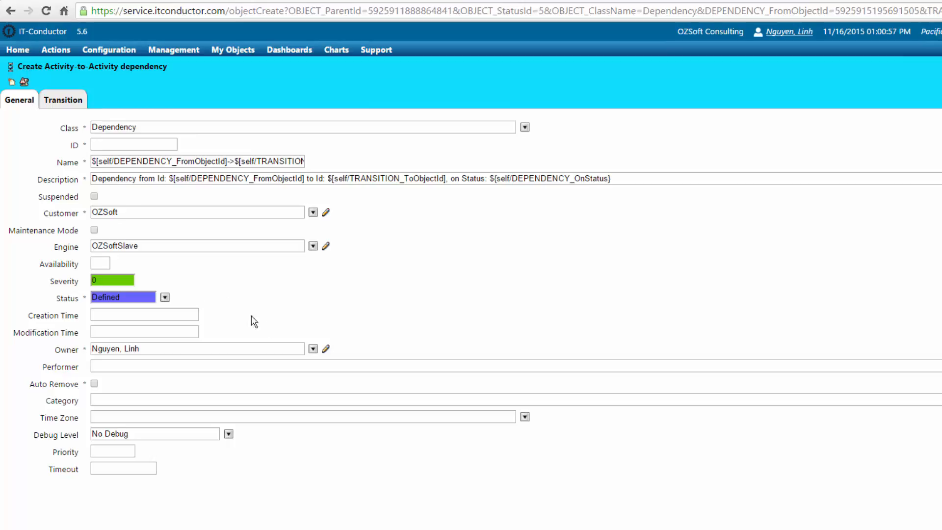
left_click(312, 349)
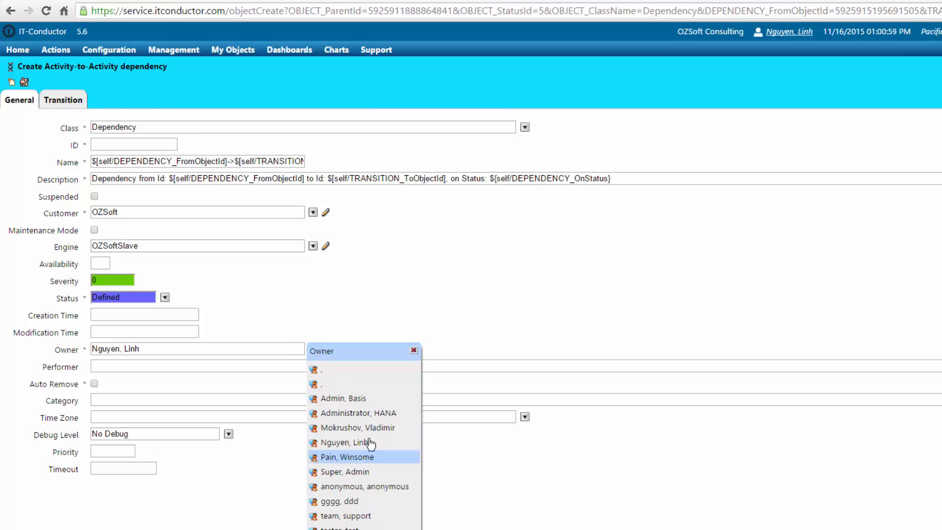
left_click(375, 414)
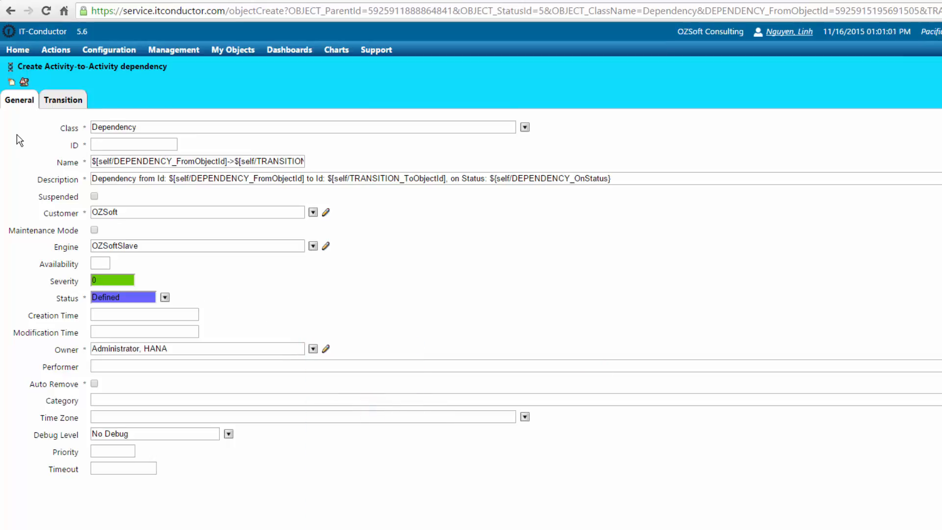
left_click(11, 82)
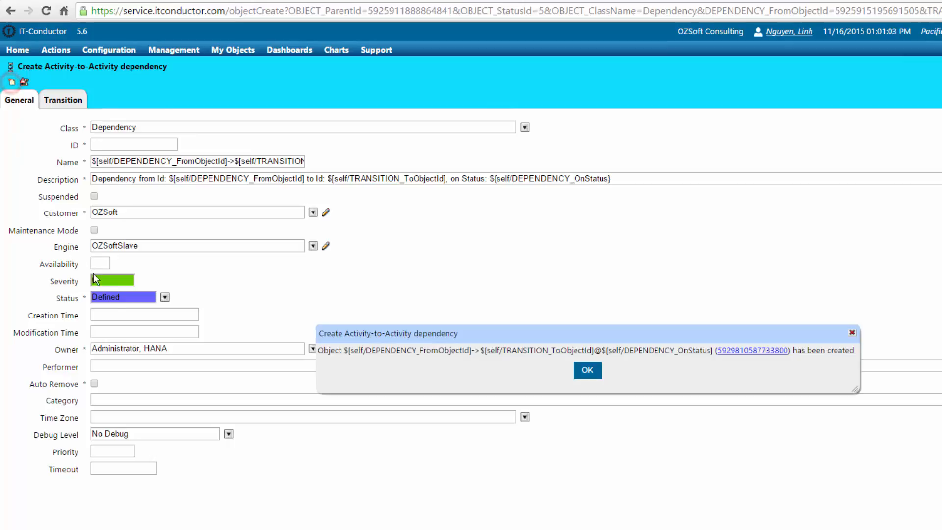
left_click(587, 369)
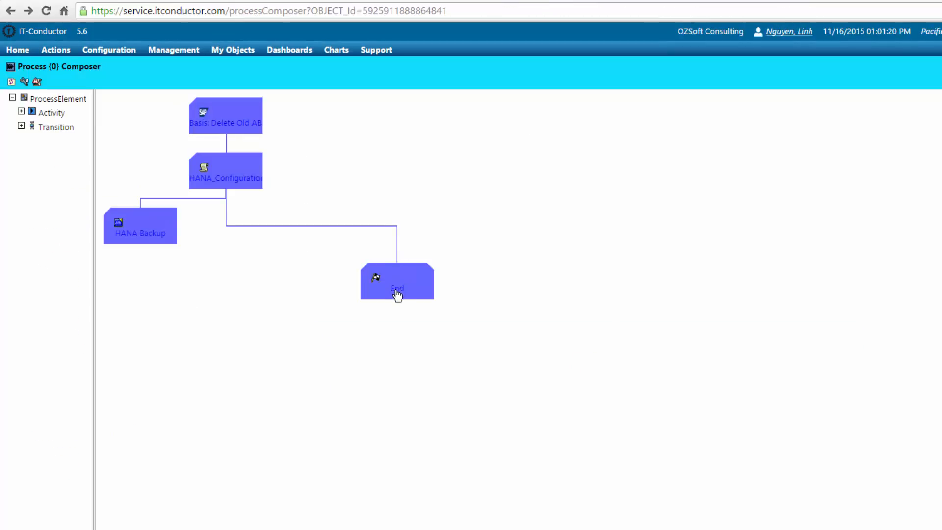
Delete the End activity object, confirm, and go back to the process diagram
left_click(397, 294)
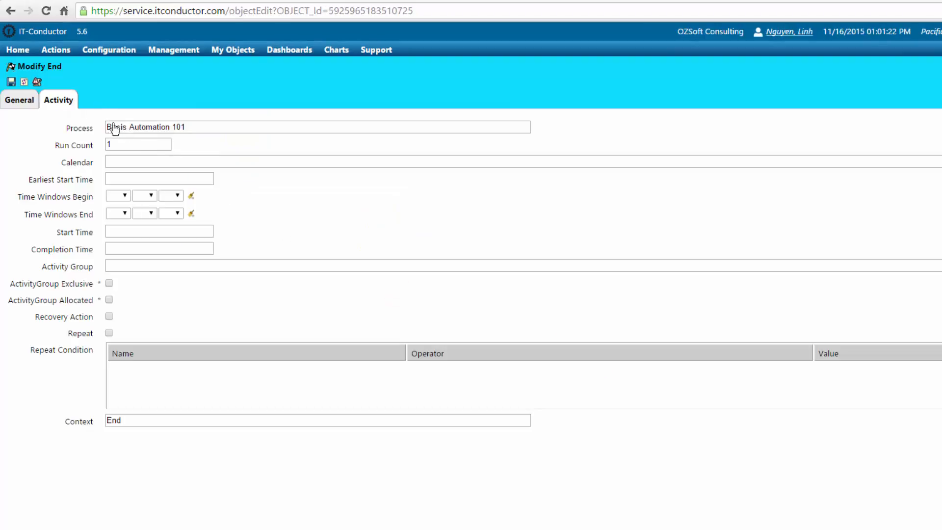
left_click(22, 103)
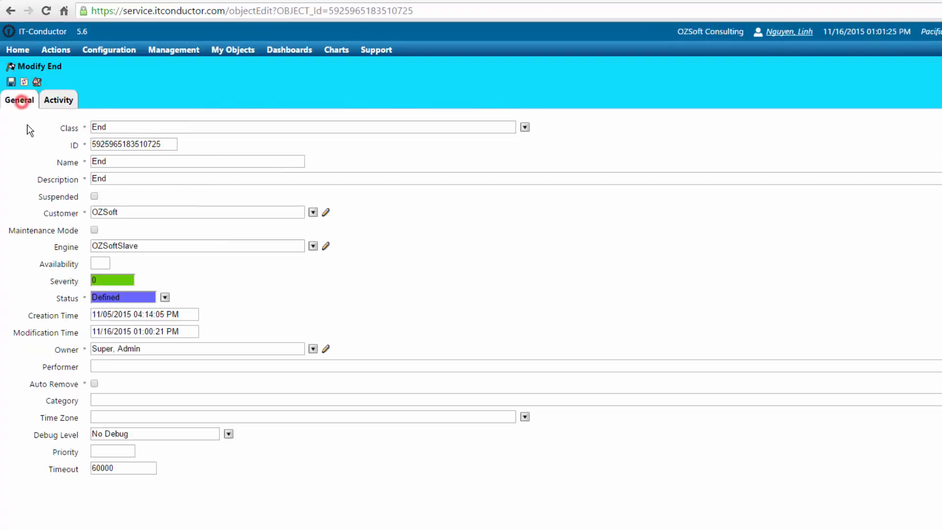
left_click(10, 67)
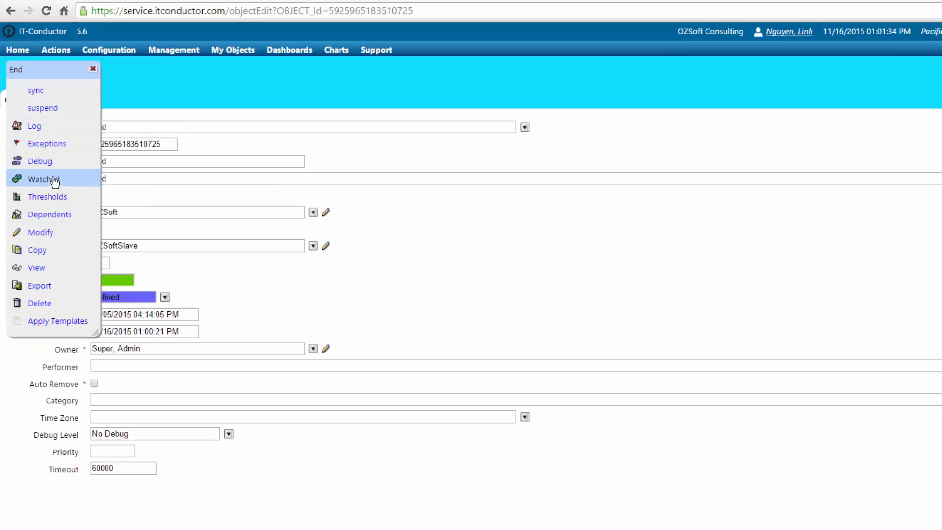
left_click(43, 306)
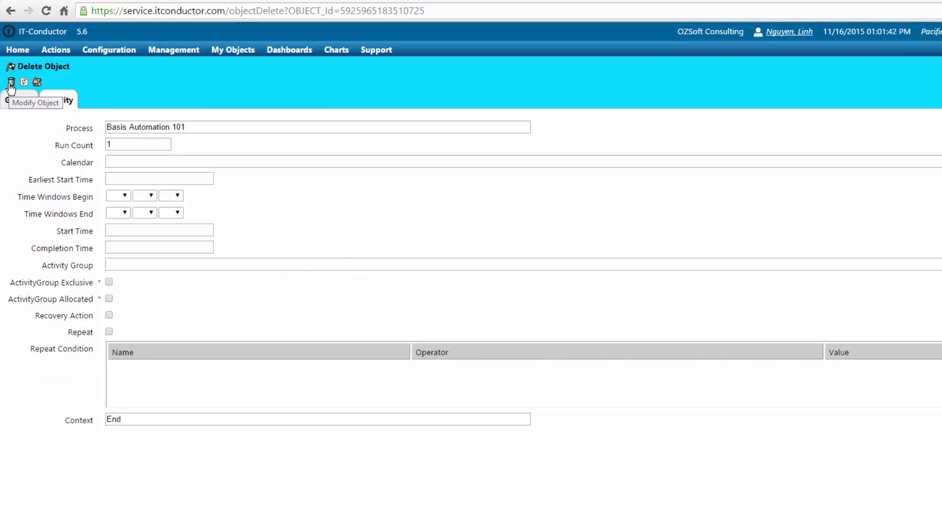
left_click(10, 82)
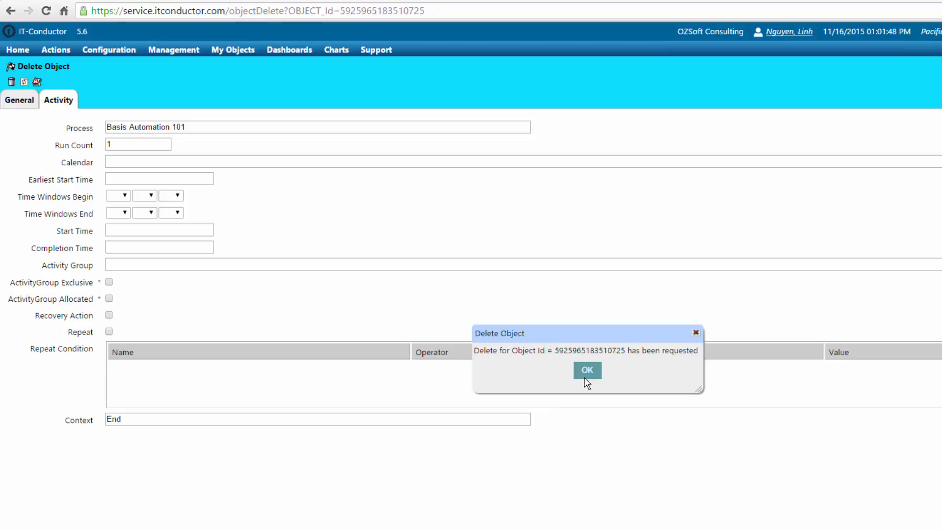
left_click(582, 374)
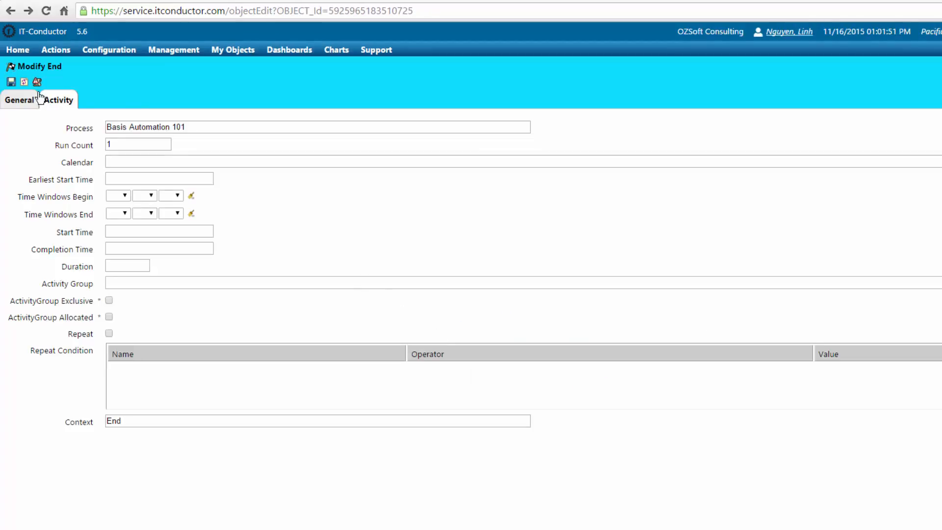
left_click(11, 12)
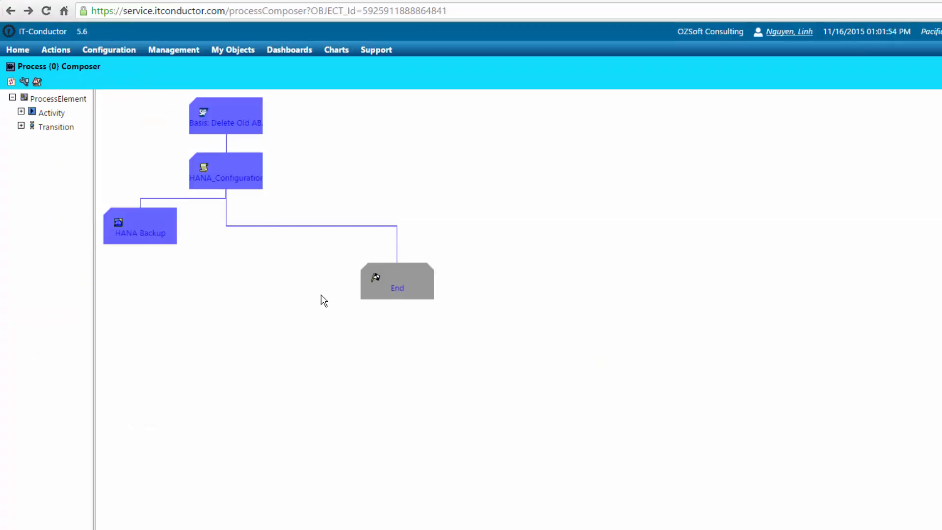
Move HANA Backup below its connector, refresh, and drop a new VirtualActivity End onto the canvas
left_click_drag(147, 219, 236, 276)
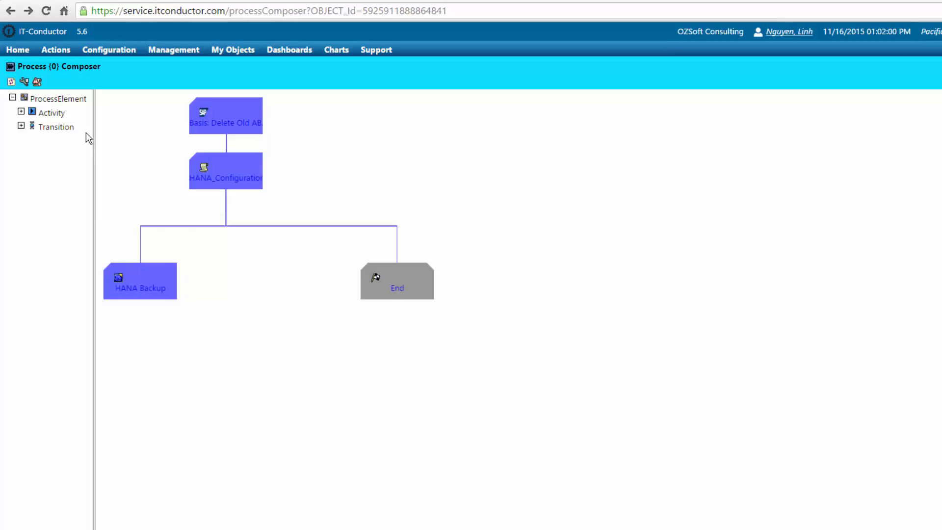
left_click(11, 82)
left_click(21, 112)
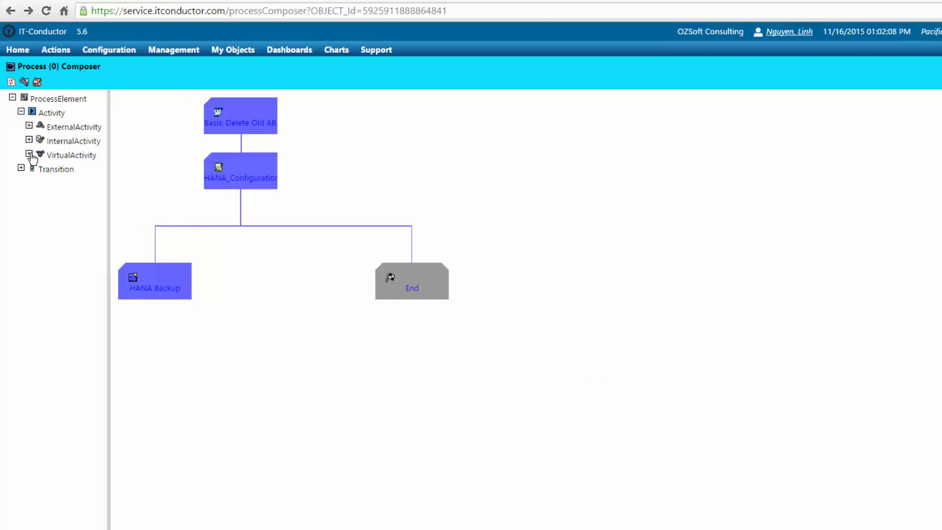
left_click(29, 154)
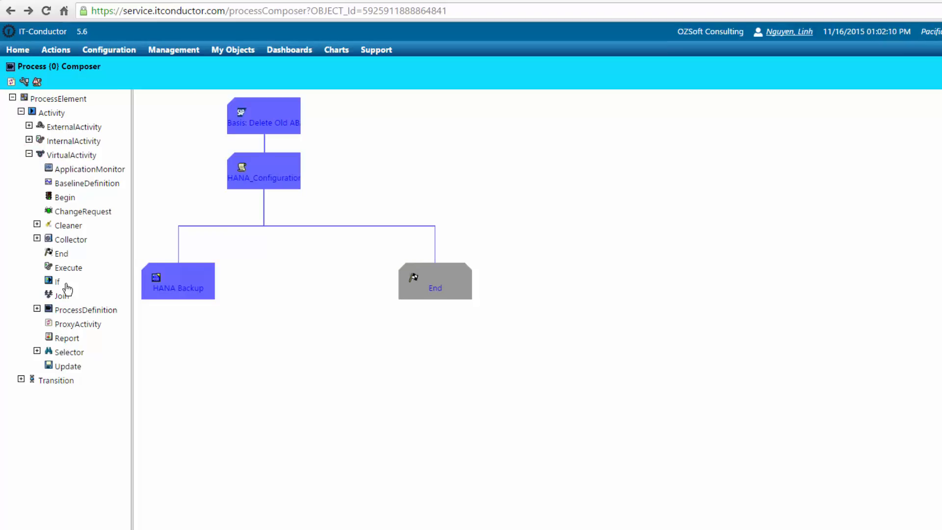
left_click(61, 254)
left_click_drag(61, 254, 282, 378)
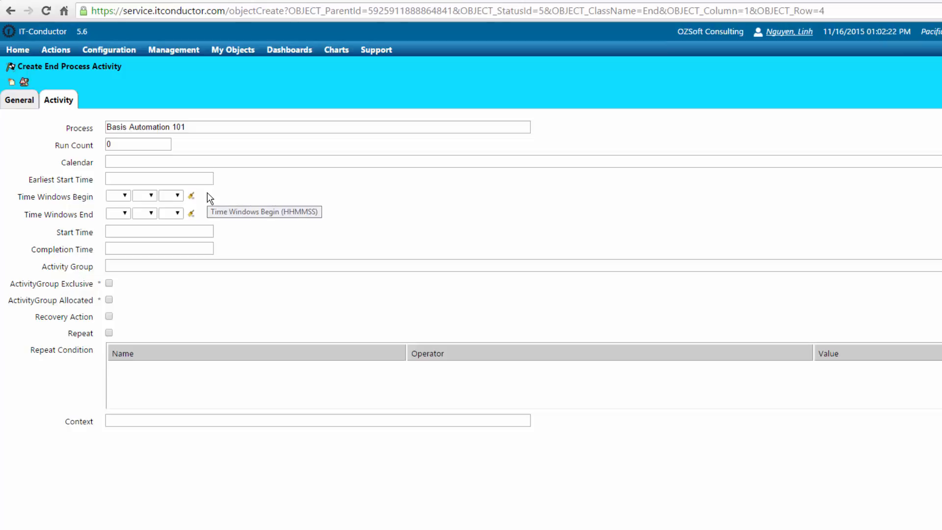
Name the new end activity 'End Basis 101' and copy the name into its description
left_click(18, 99)
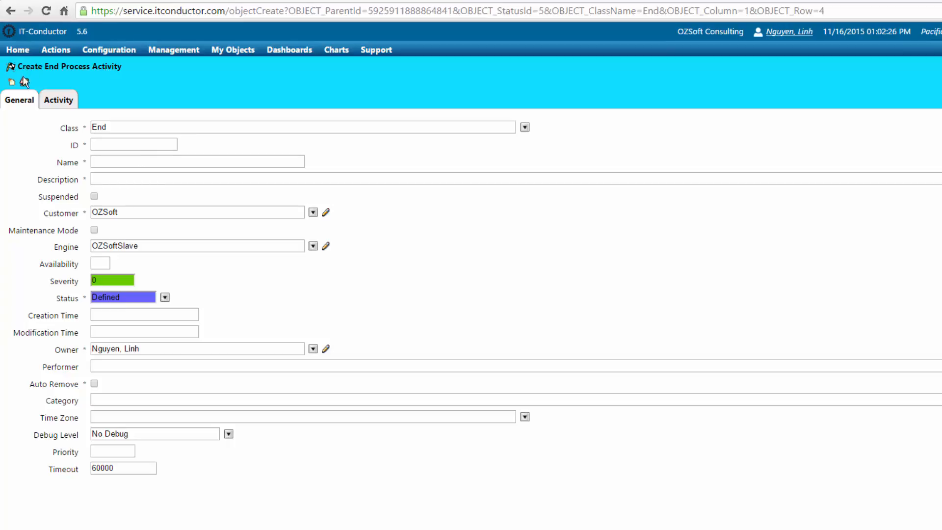
left_click(10, 83)
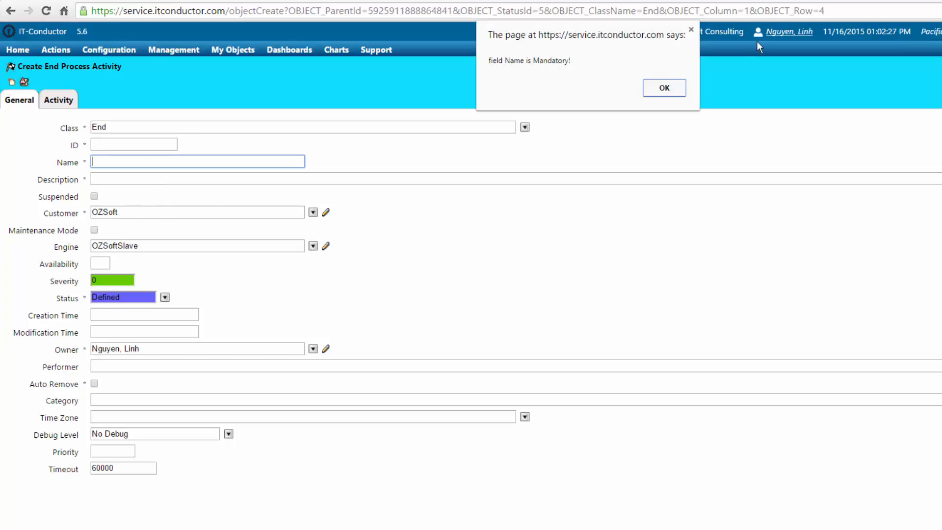
left_click(687, 87)
left_click(122, 162)
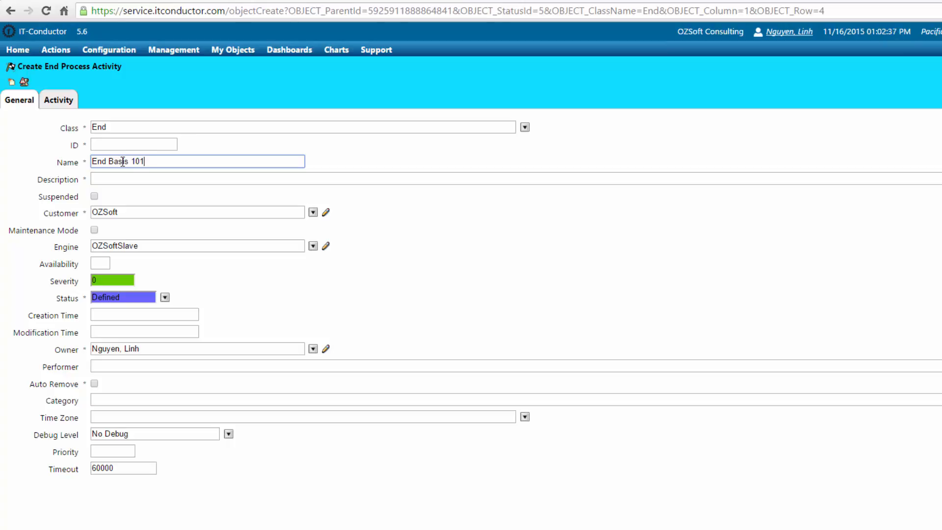
triple_click(166, 157)
key("ctrl+c")
left_click(140, 177)
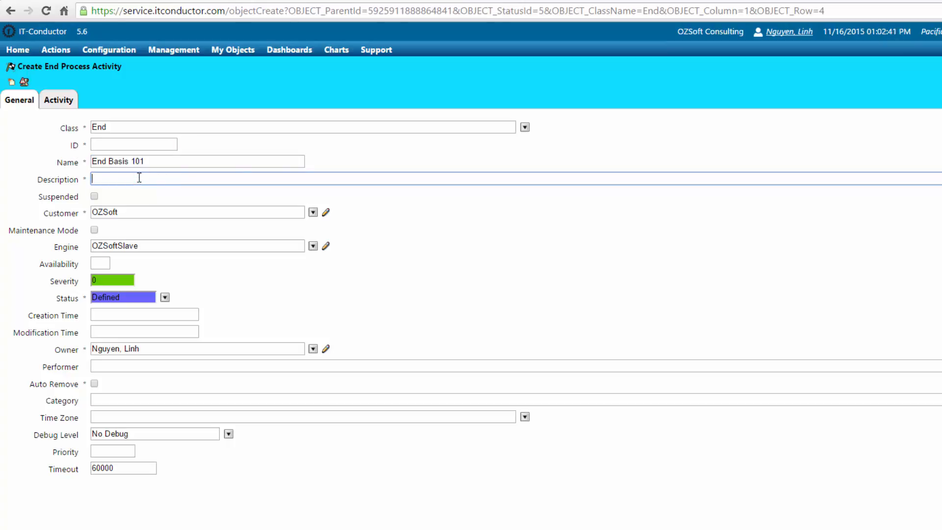
key("ctrl+v")
Make the HANA administrator the owner and create the End Basis 101 activity
left_click(313, 348)
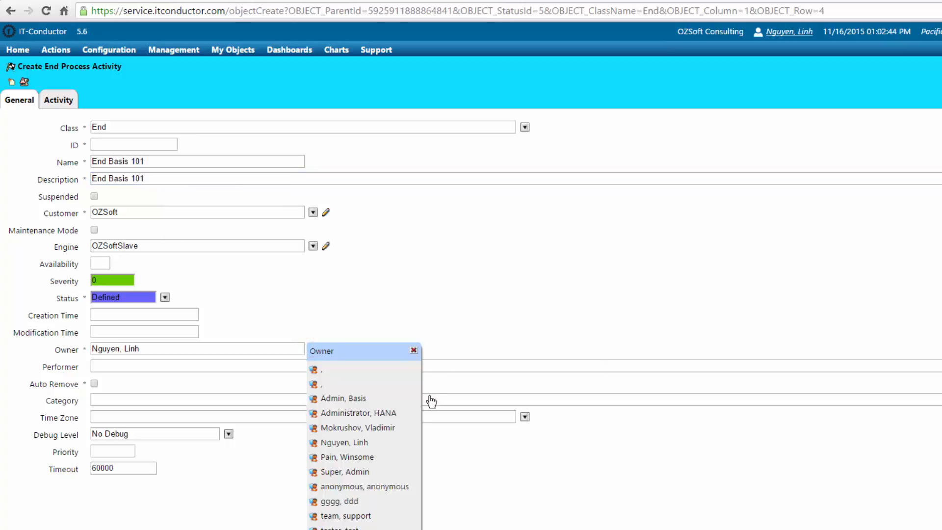
left_click(390, 413)
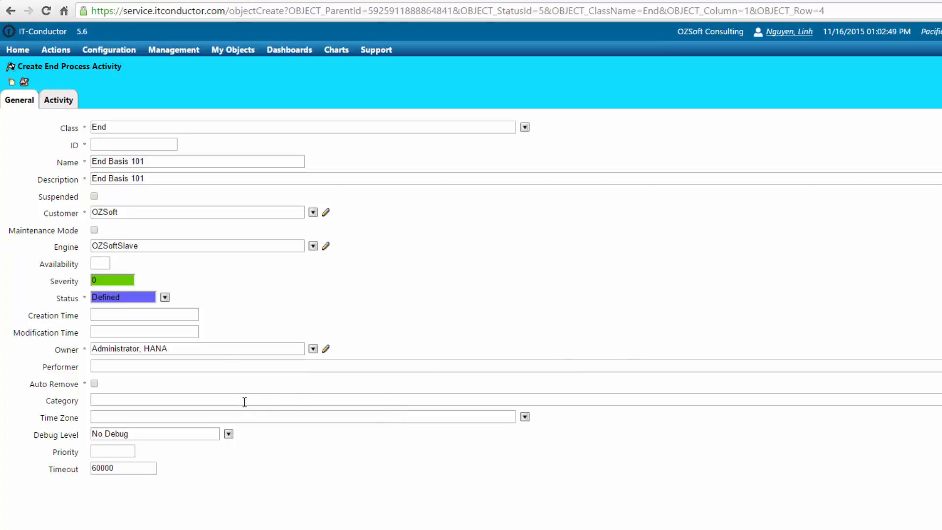
left_click(67, 101)
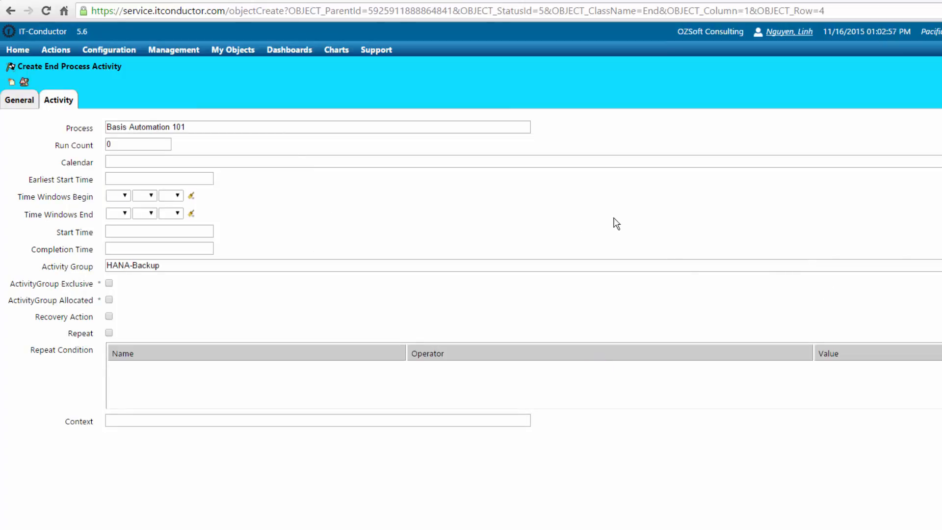
left_click(11, 82)
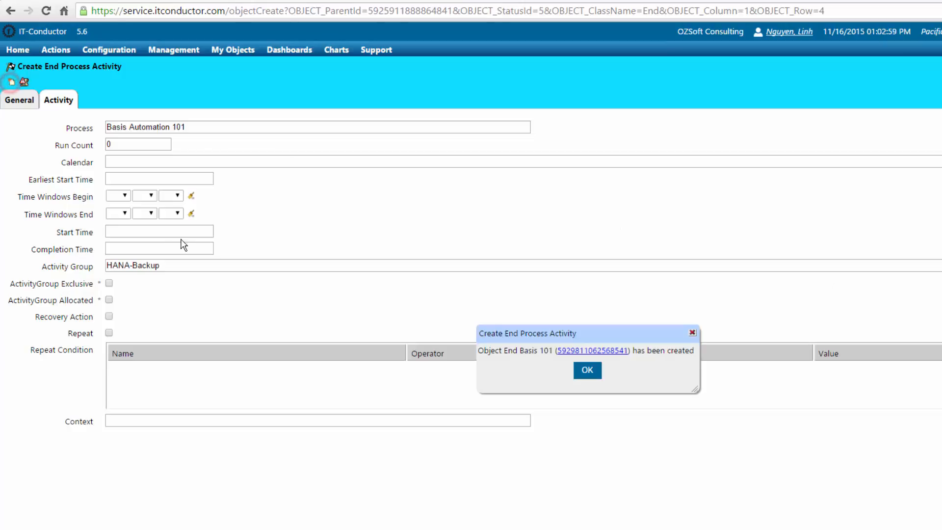
left_click(592, 376)
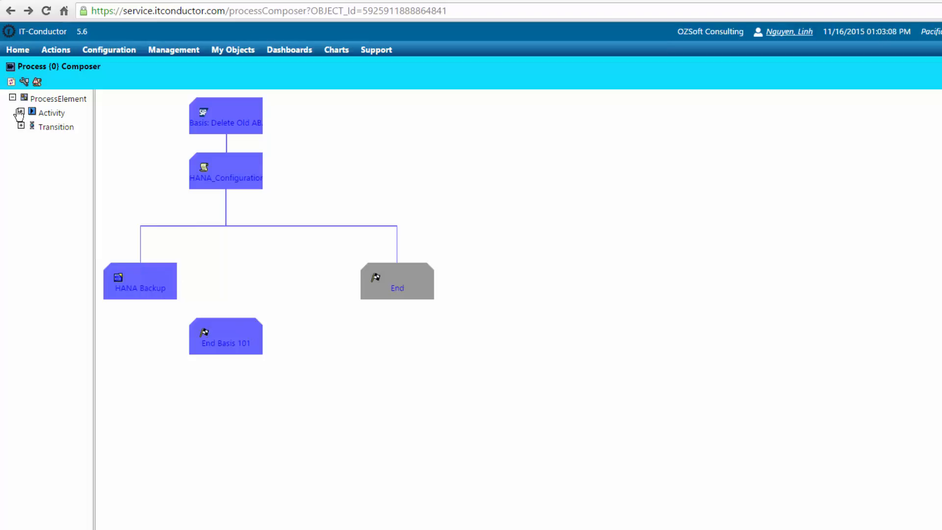
Create a HANA Backup-to-End Basis 101 dependency on success, owned by the HANA administrator
left_click(20, 125)
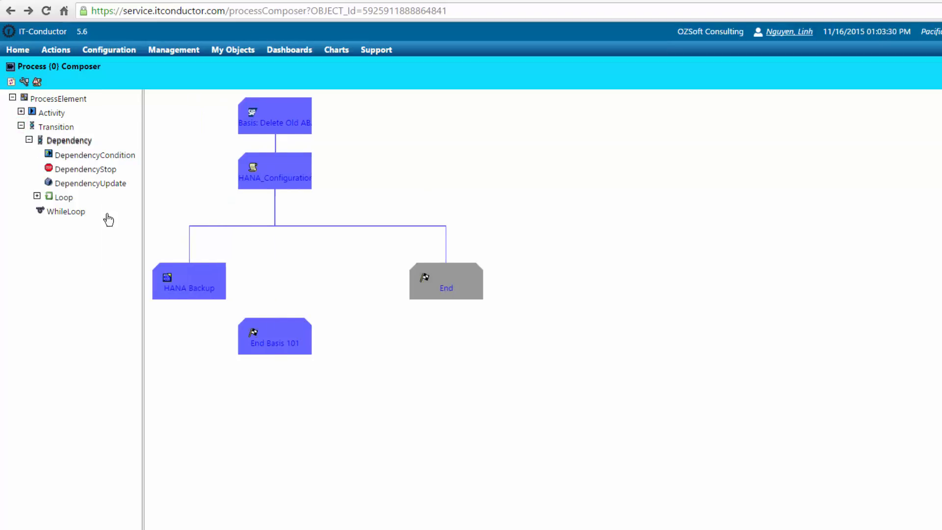
left_click_drag(108, 220, 281, 333)
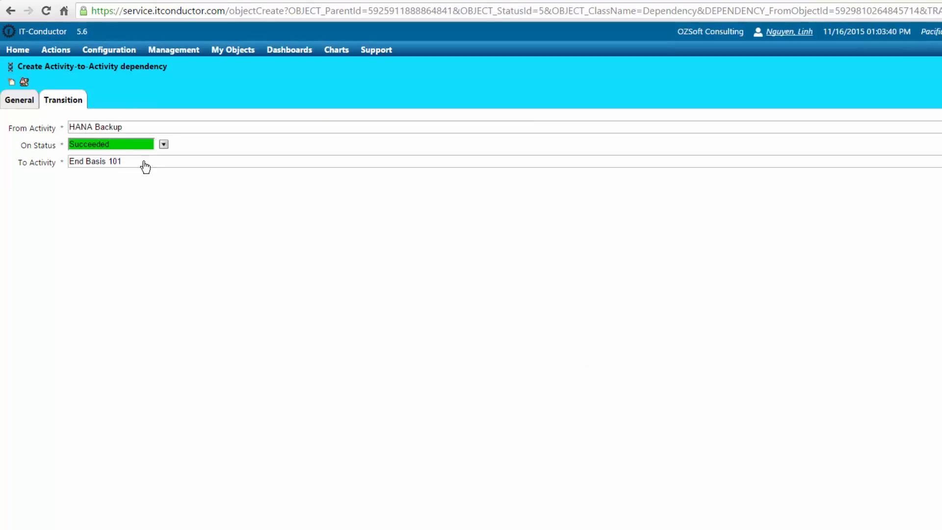
left_click(20, 103)
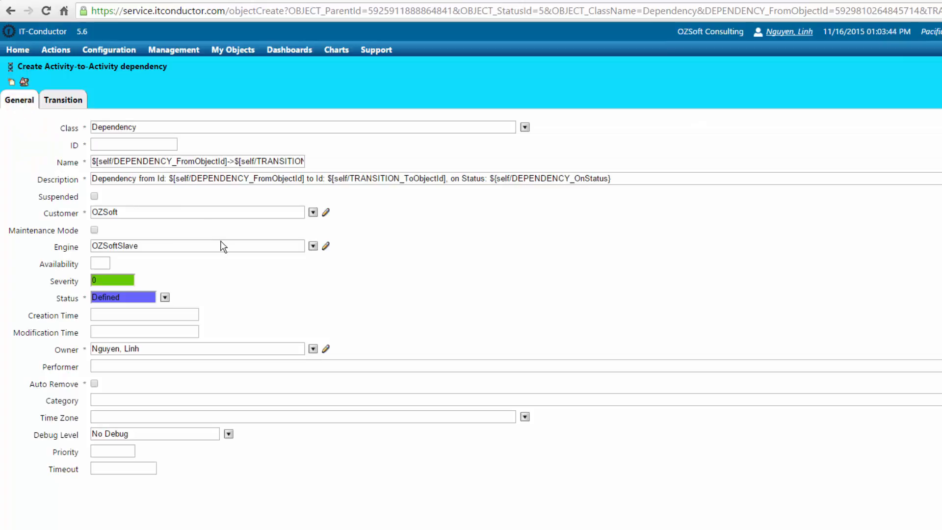
left_click(313, 349)
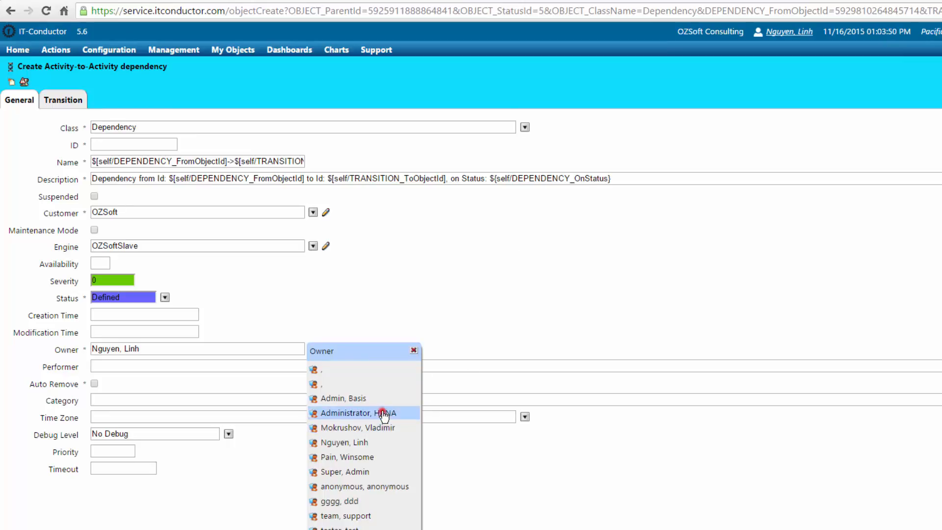
left_click(382, 411)
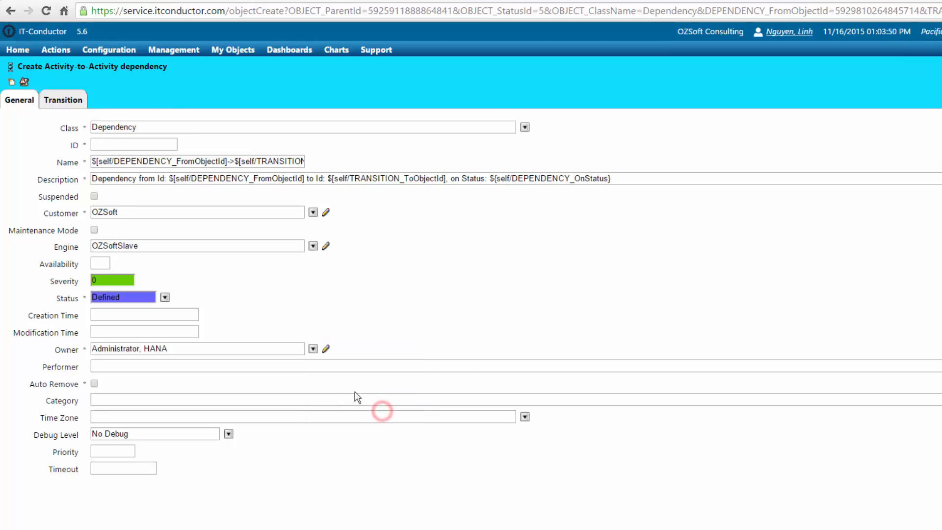
left_click(12, 82)
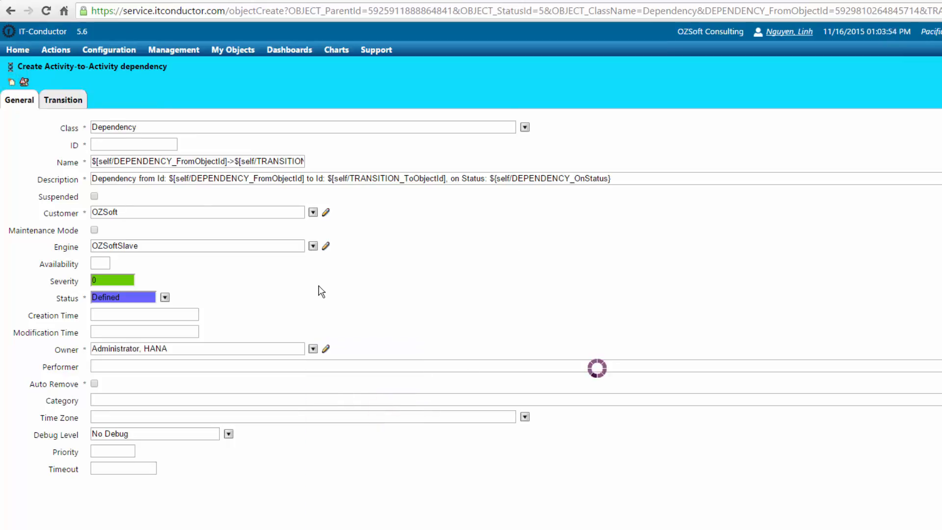
left_click(588, 373)
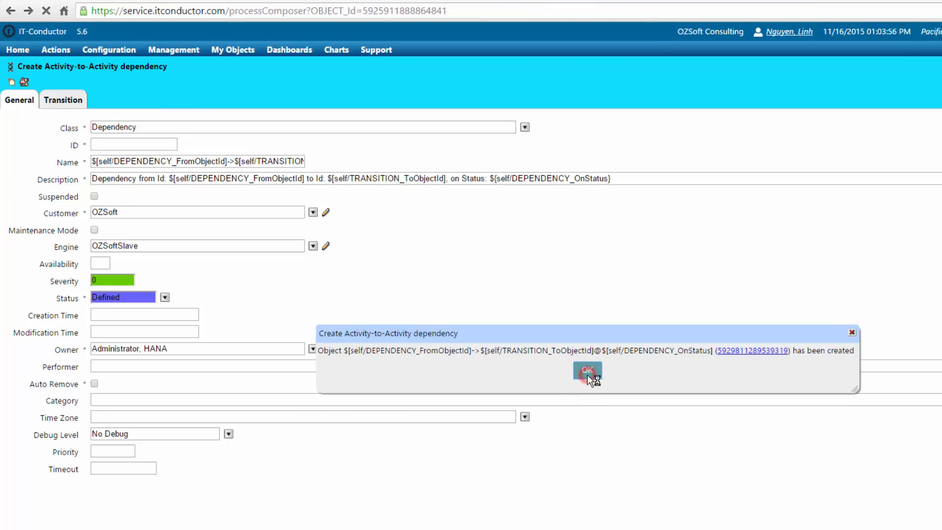
Move the HANA Backup node in the diagram, then open the Run Basis 101 Daily schedule from My Schedules
left_click_drag(155, 277, 246, 254)
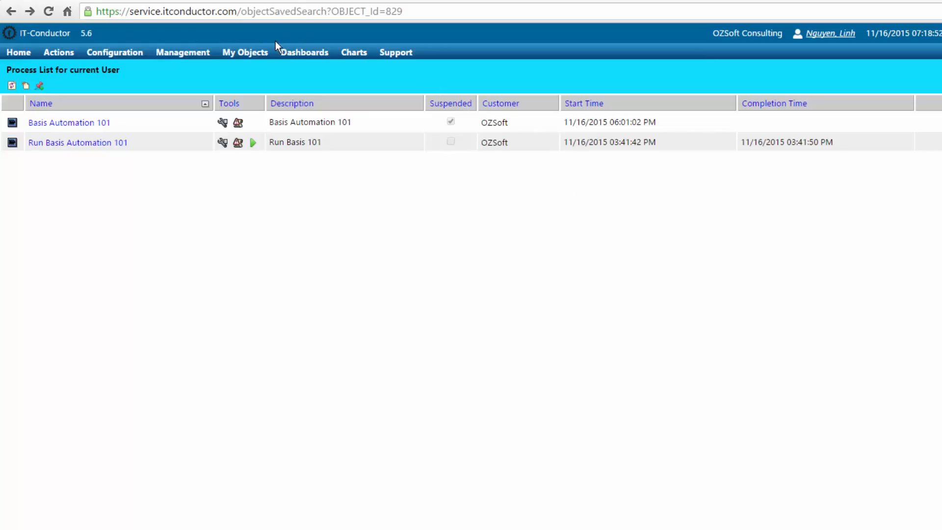
left_click(249, 51)
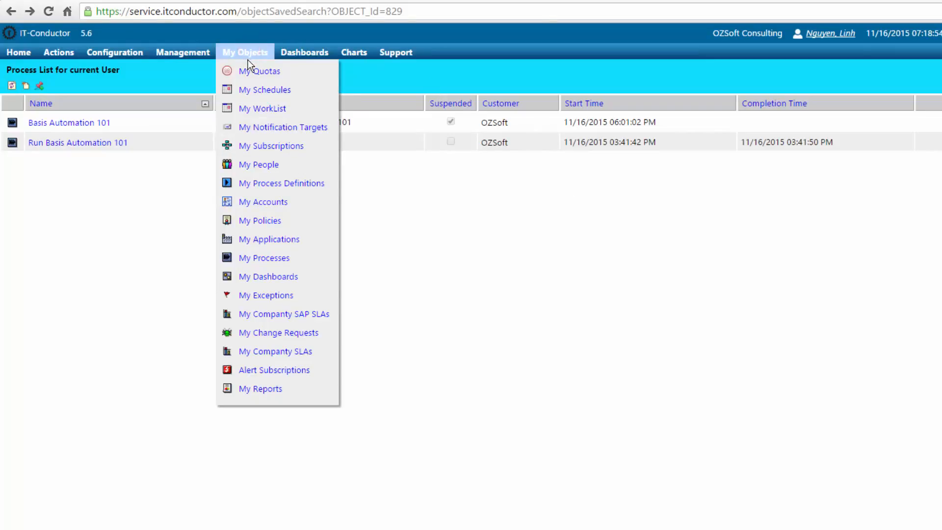
left_click(247, 93)
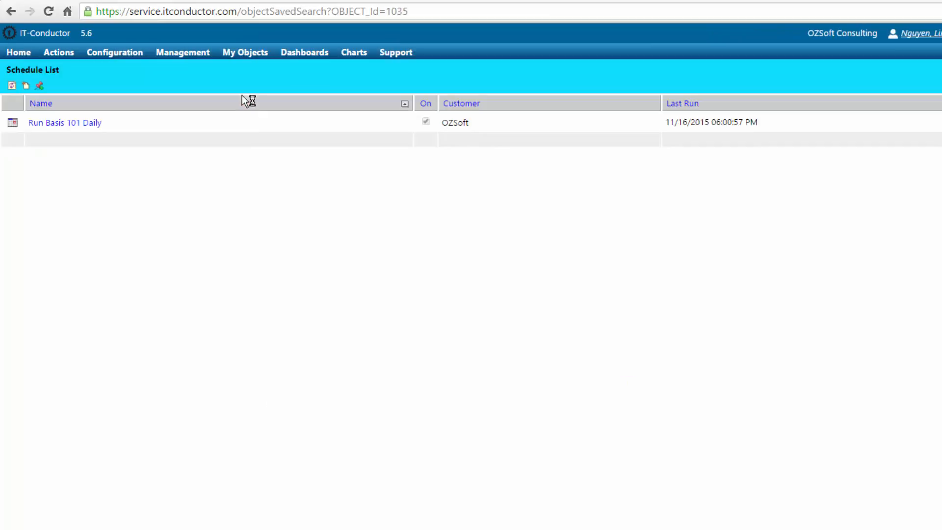
left_click(89, 127)
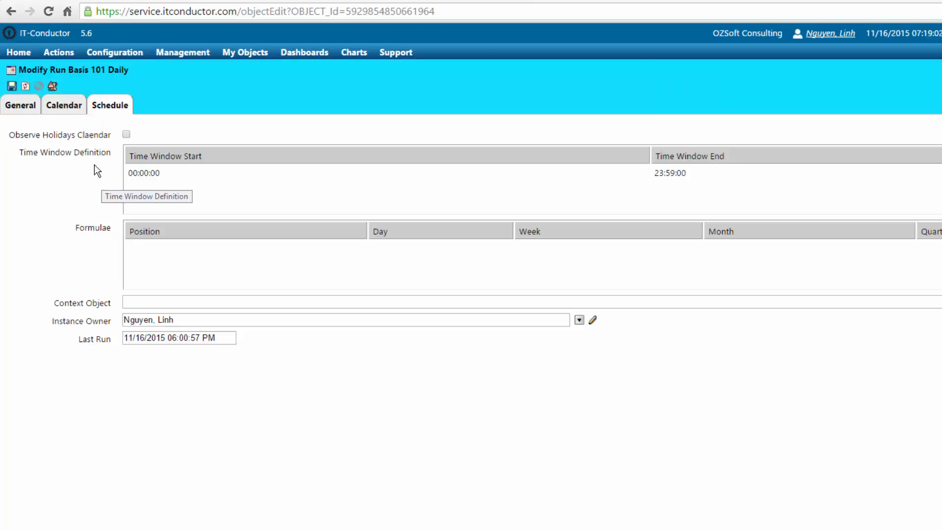
Review the schedule's time window and general settings, then return to the schedule list
left_click(145, 175)
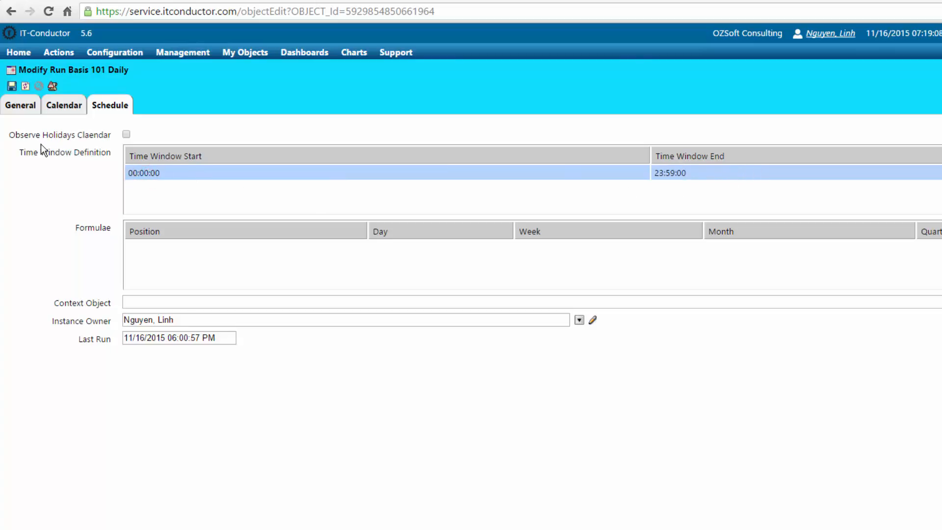
left_click(12, 104)
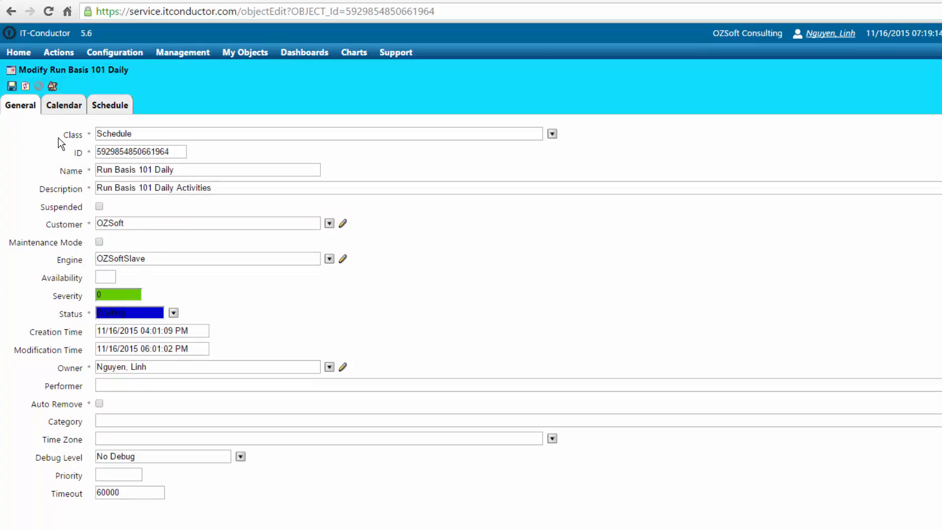
left_click(10, 11)
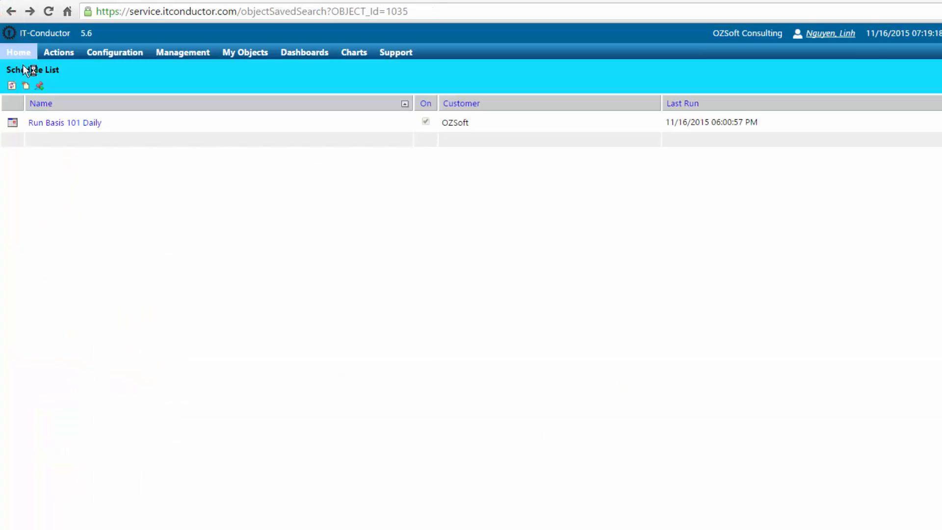
Inspect the Basis Automation 101 flow that the Run Basis 101 Daily schedule triggers
left_click(13, 124)
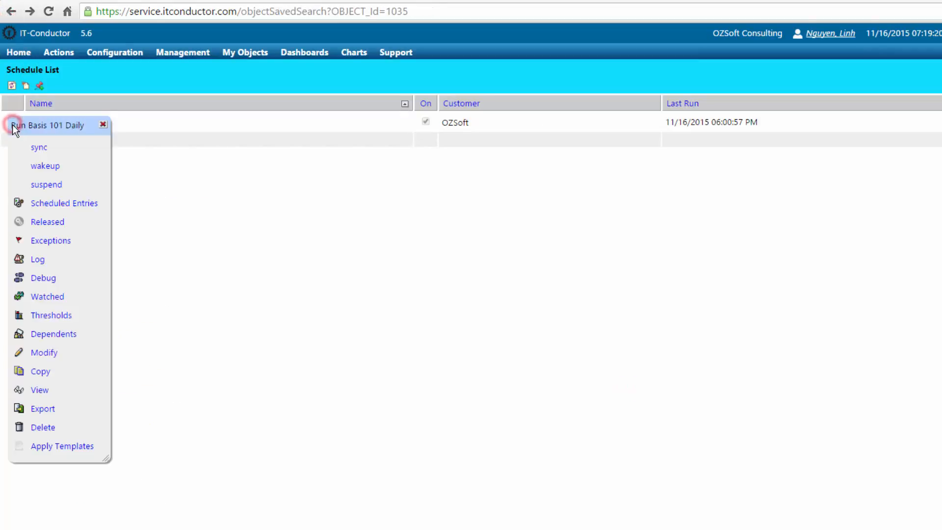
left_click(42, 204)
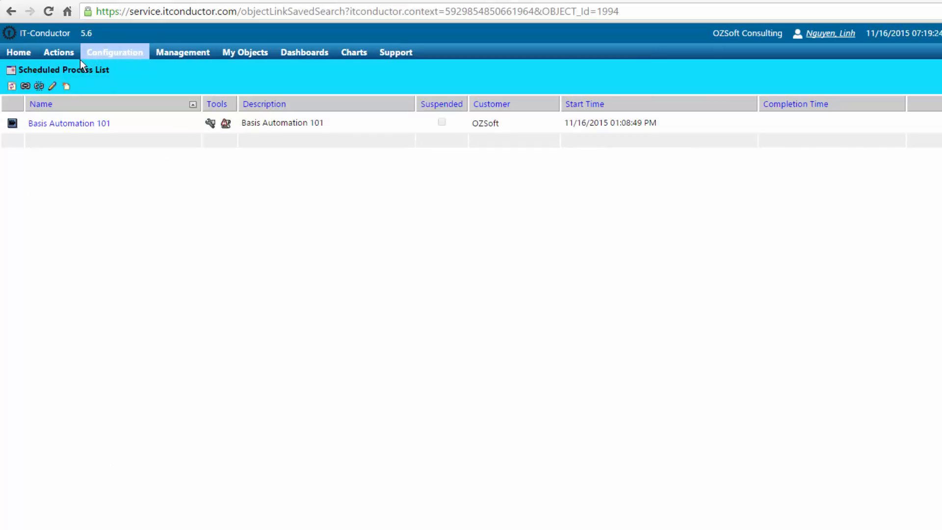
left_click(45, 124)
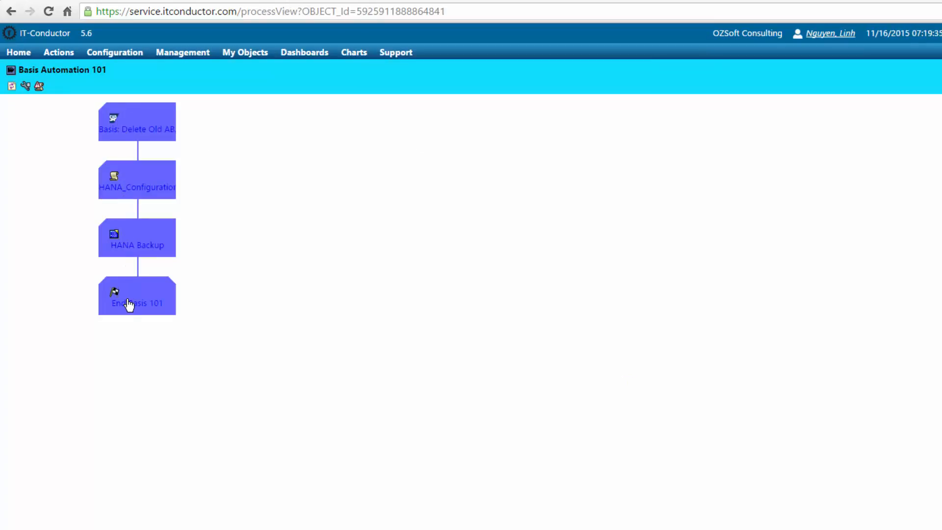
left_click(9, 11)
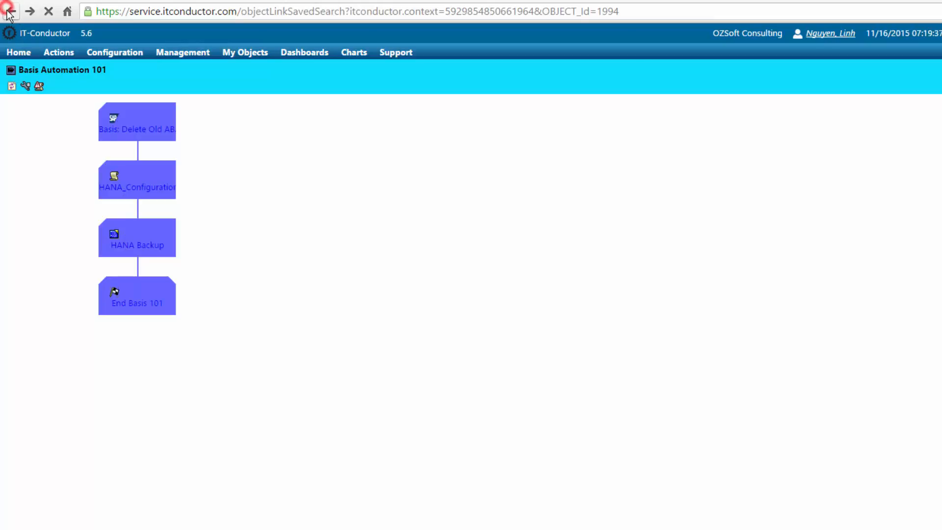
left_click(10, 12)
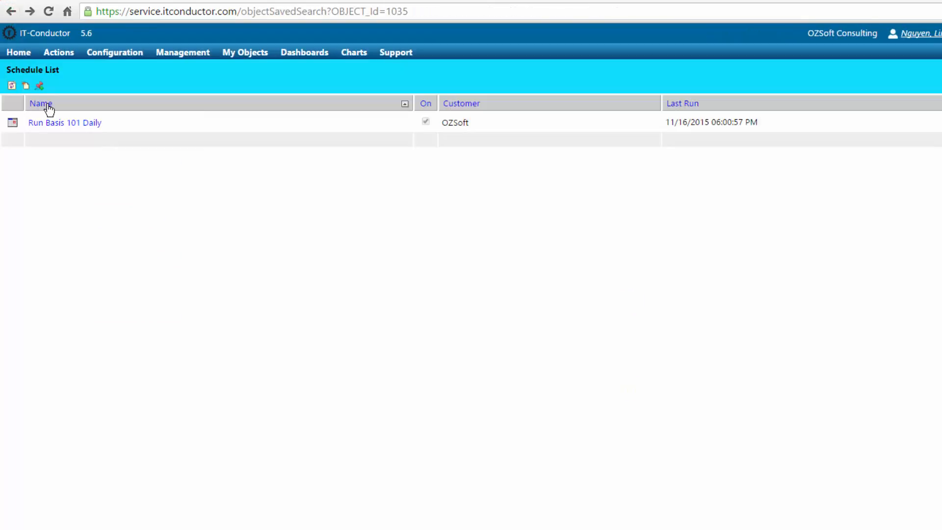
Open today's released Basis Automation 101 run from the schedule's Released list
left_click(12, 122)
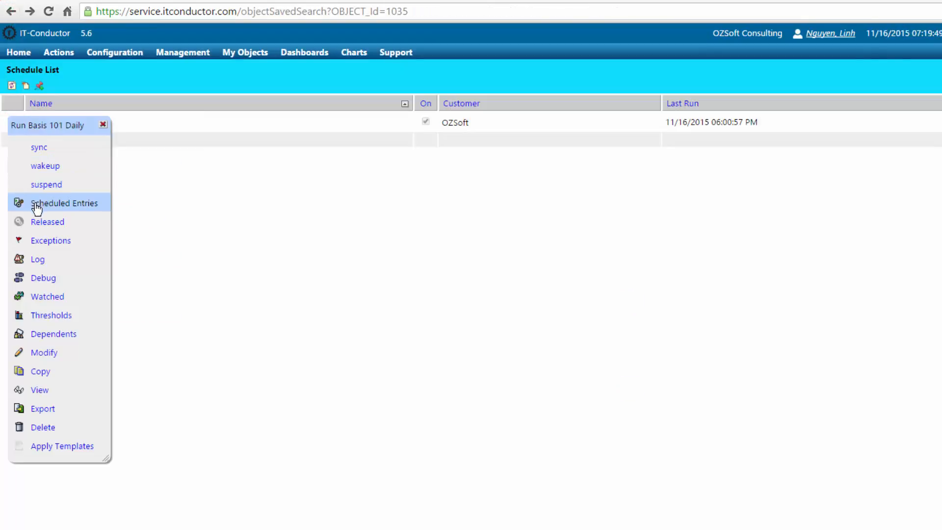
left_click(36, 222)
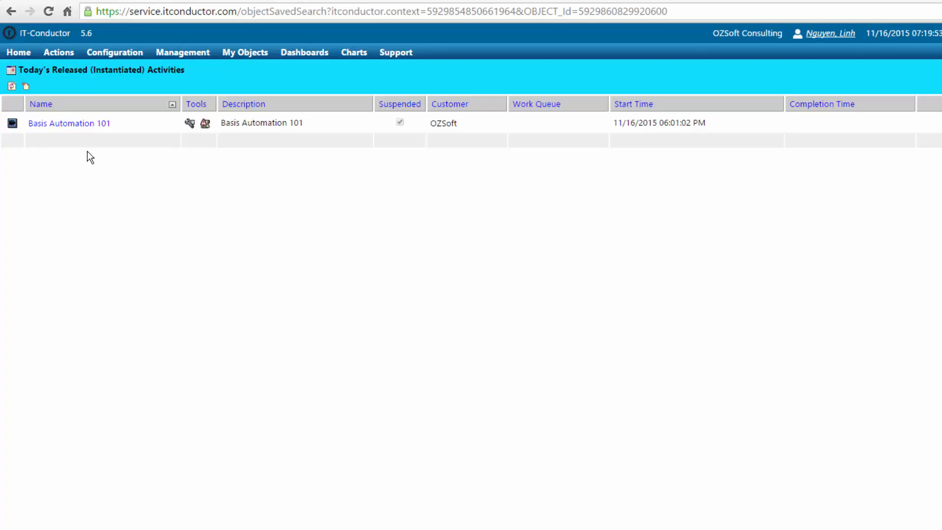
left_click(45, 125)
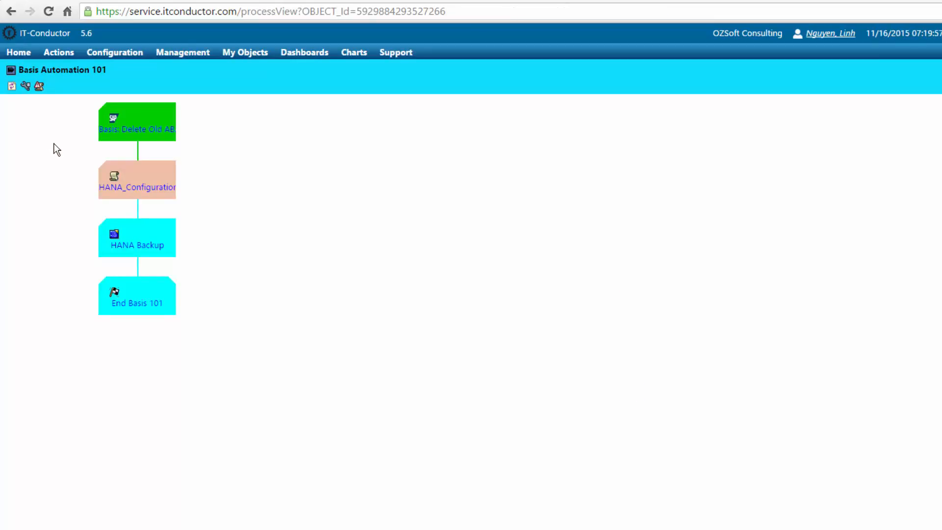
left_click(127, 130)
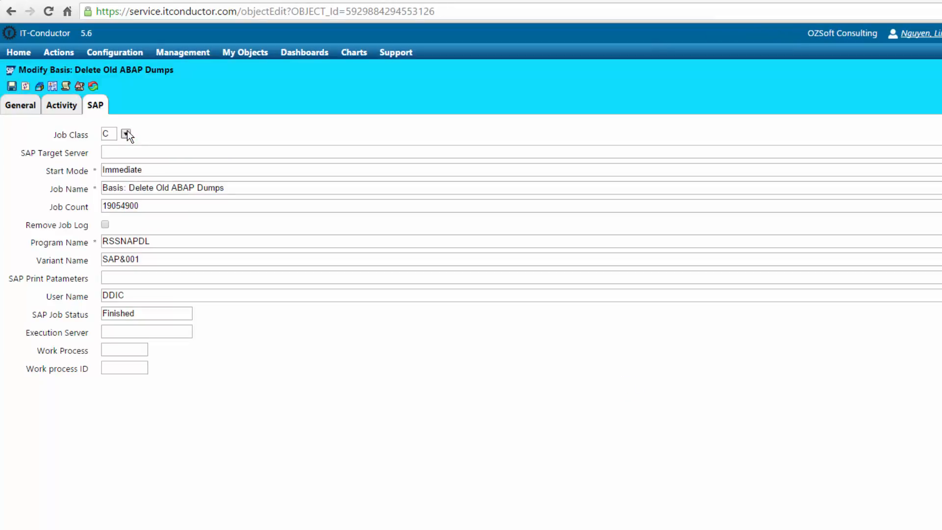
left_click(66, 88)
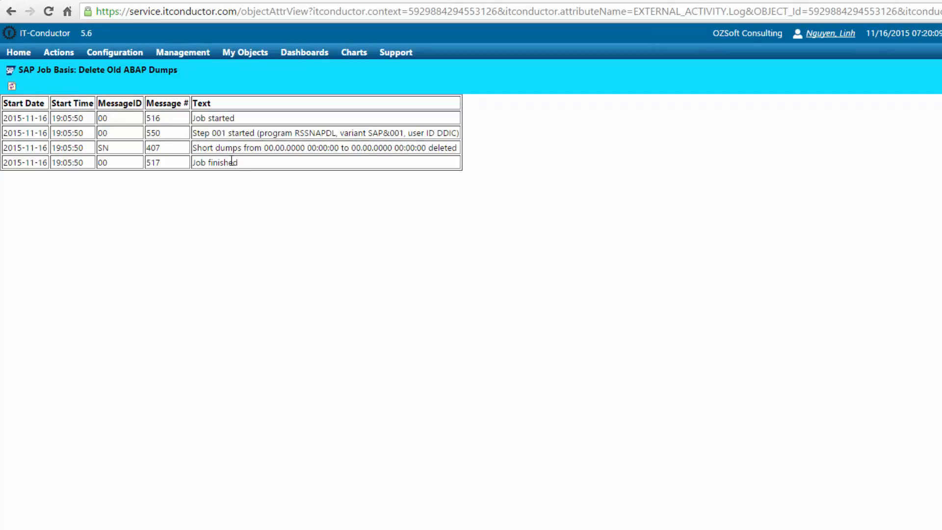
left_click(11, 12)
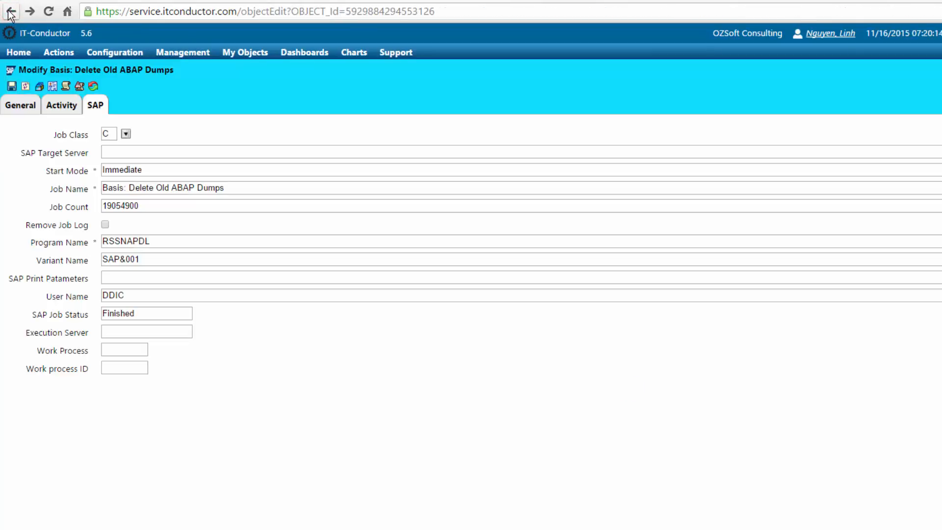
left_click(10, 12)
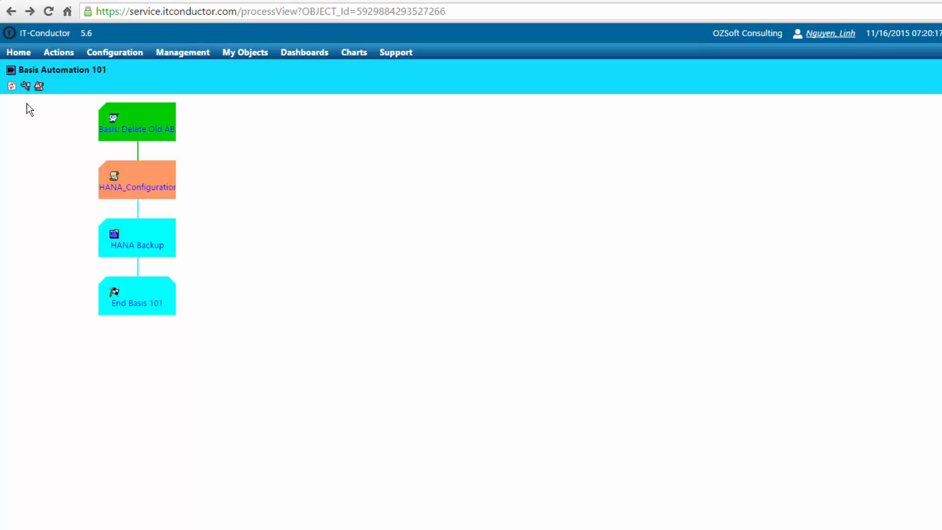
Check the HANA_Configuration_MiniChecks_Rev70+_SSS step's status on its General tab, then go back to the diagram
left_click(116, 192)
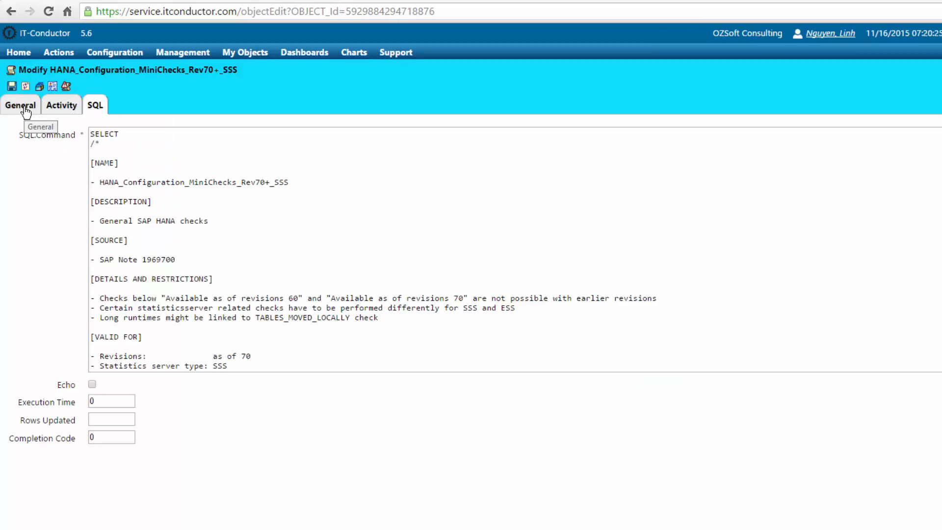
left_click(26, 109)
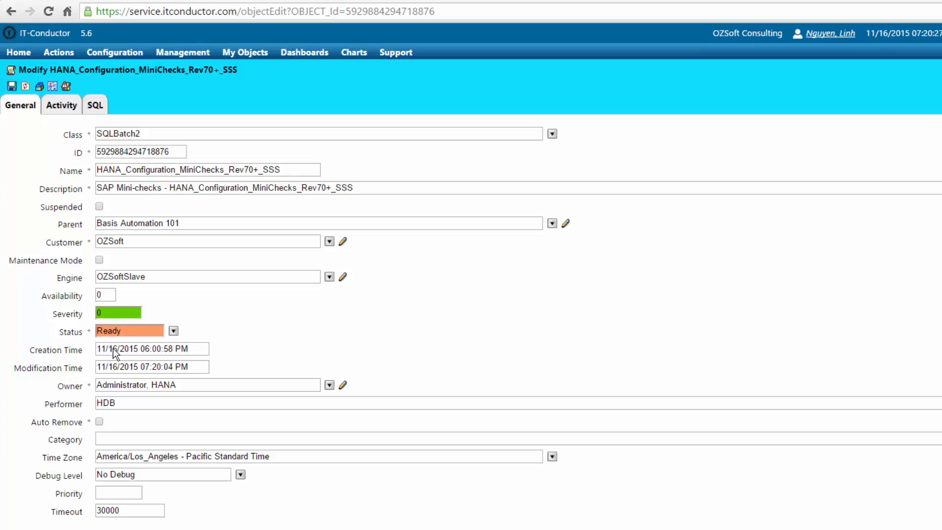
left_click(11, 12)
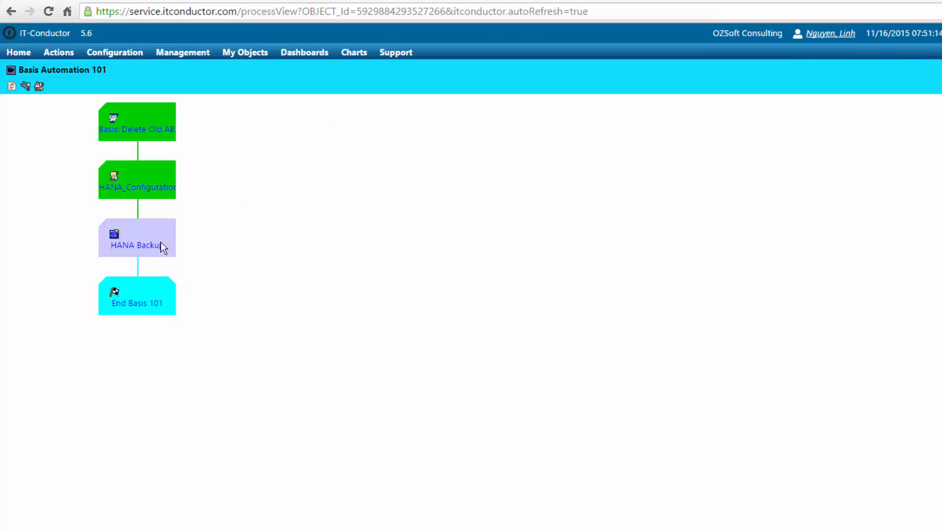
left_click(11, 87)
left_click(114, 186)
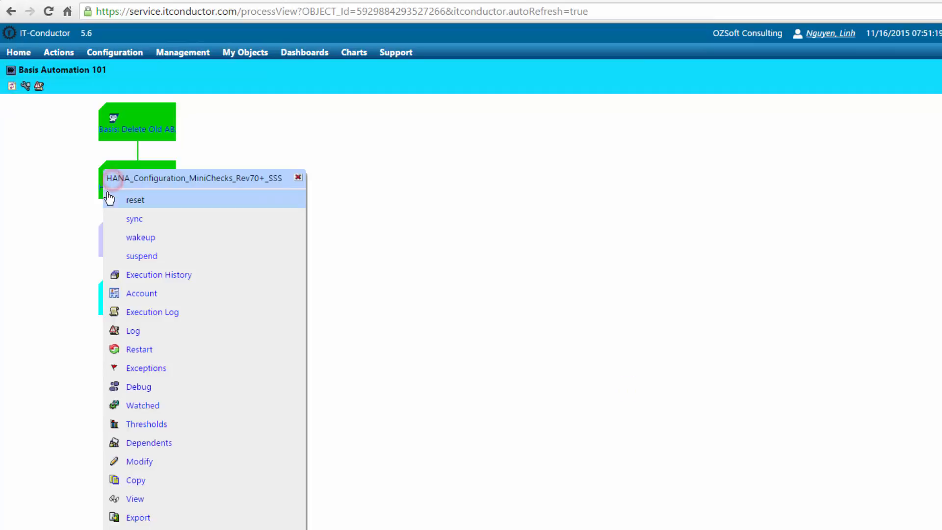
left_click(135, 317)
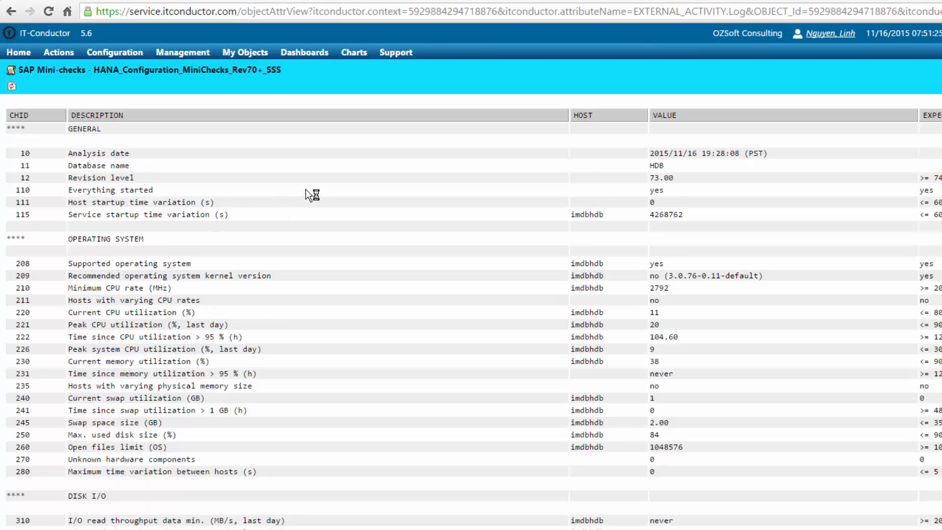
scroll(305, 194, "down", 3)
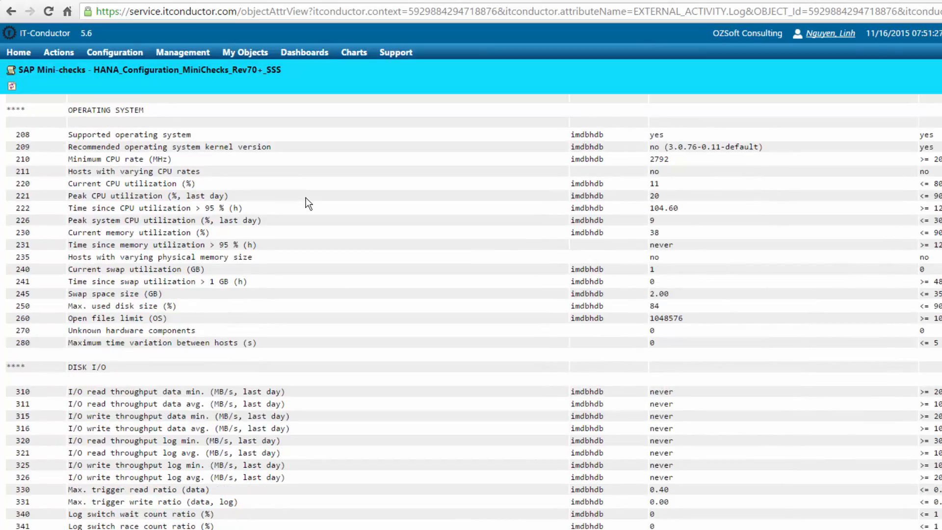
scroll(305, 198, "down", 8)
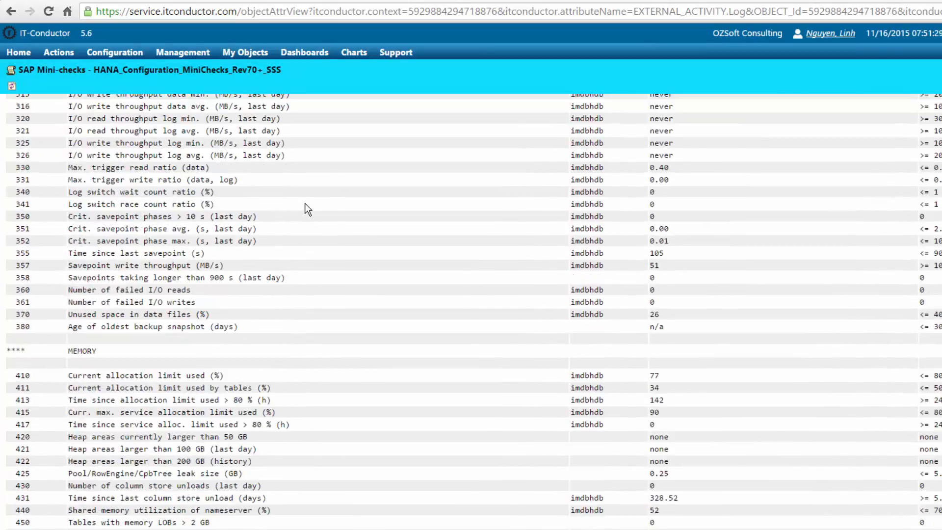
scroll(305, 203, "down", 7)
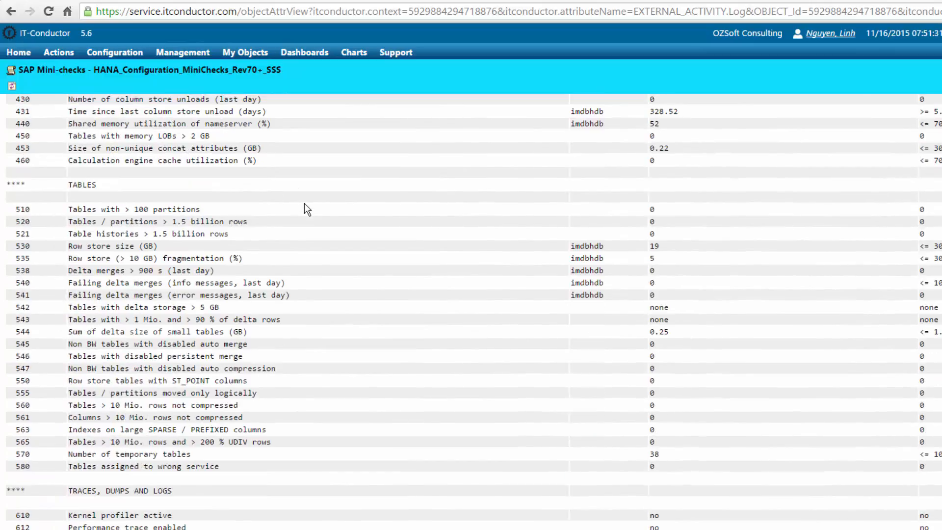
scroll(305, 205, "down", 3)
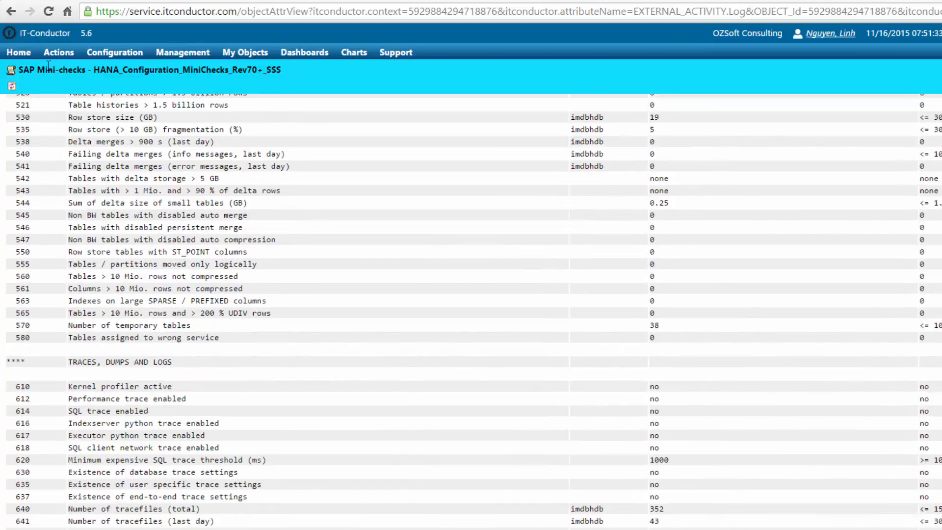
left_click(12, 16)
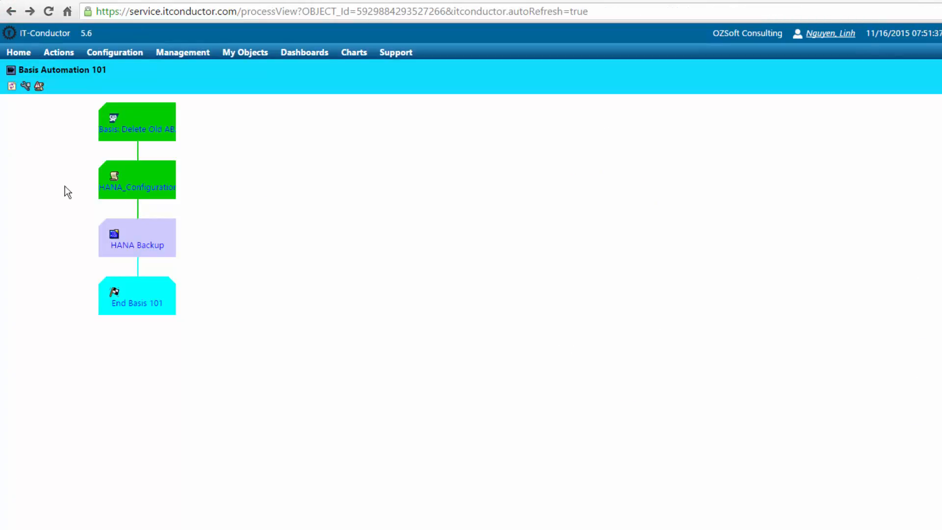
left_click(126, 250)
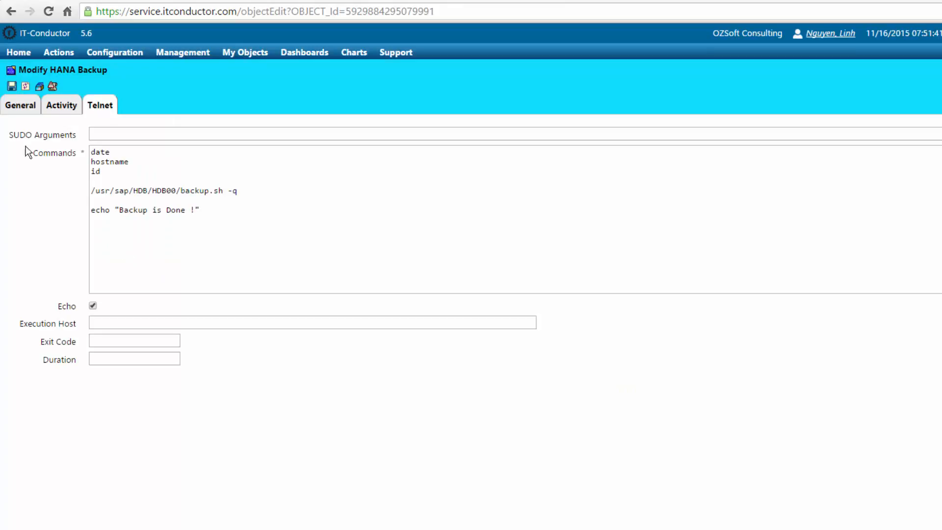
left_click(12, 105)
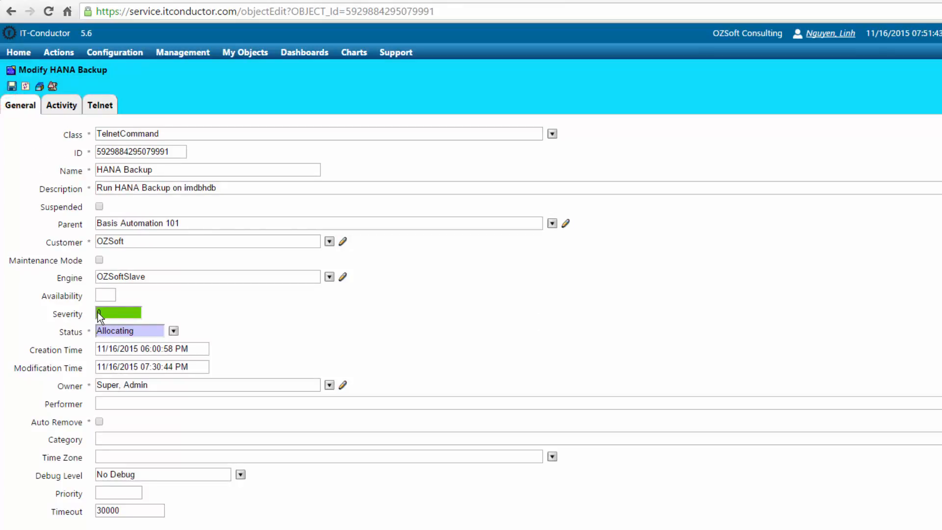
left_click(25, 87)
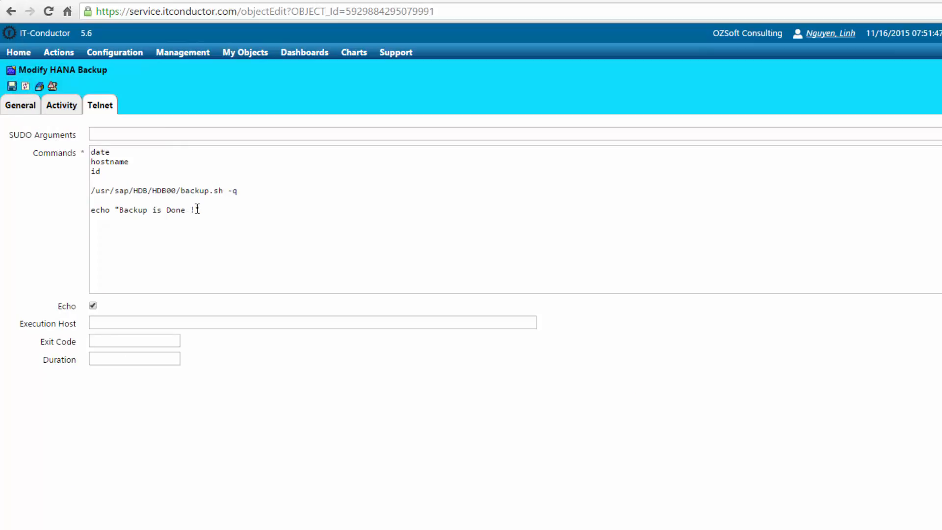
left_click(9, 13)
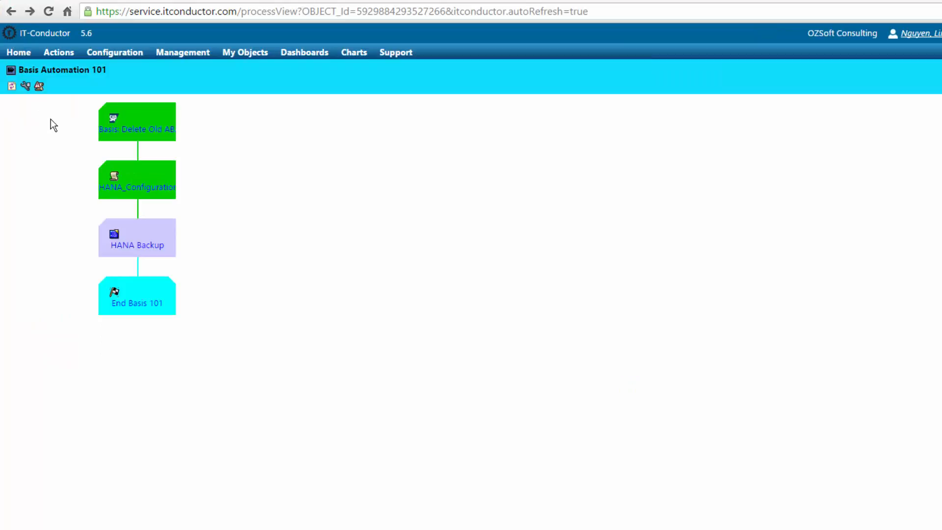
left_click(12, 86)
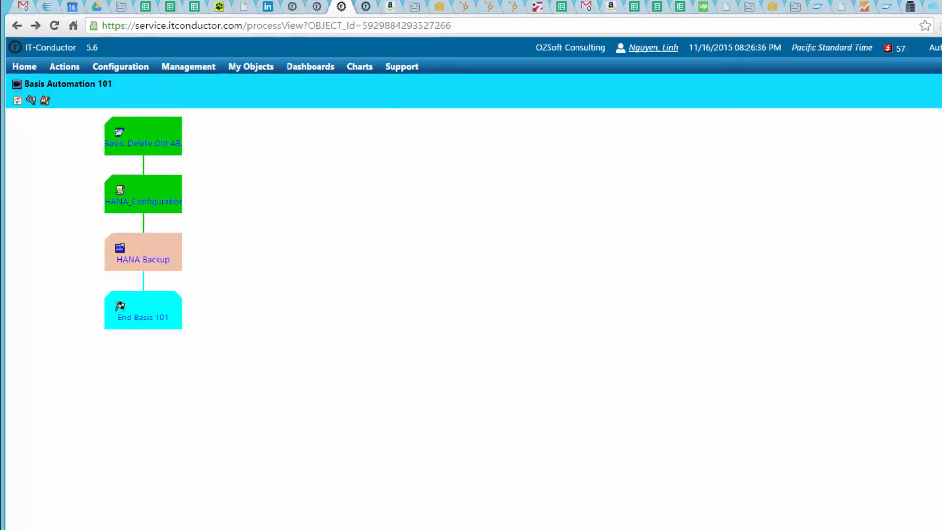
Refresh the Basis Automation 101 process view repeatedly until HANA Backup shows completed
left_click(17, 100)
left_click(18, 102)
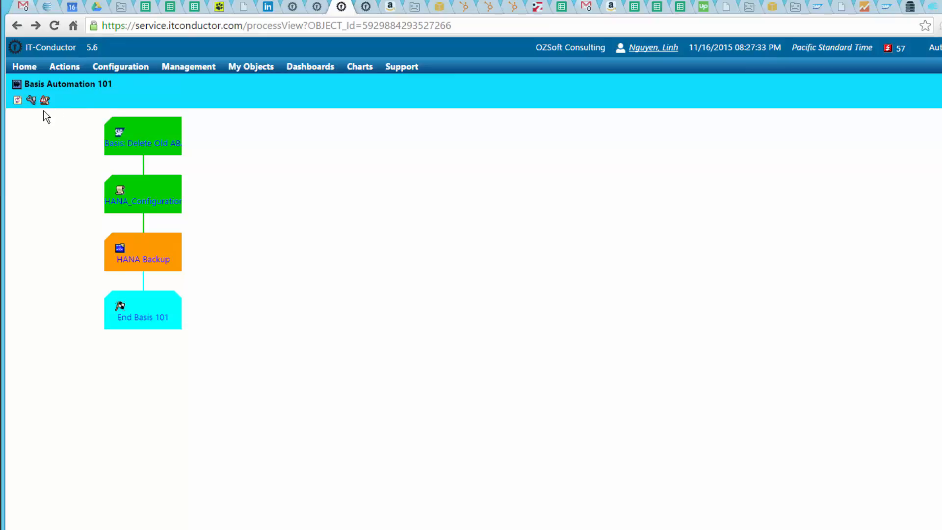
left_click(18, 100)
left_click(18, 100)
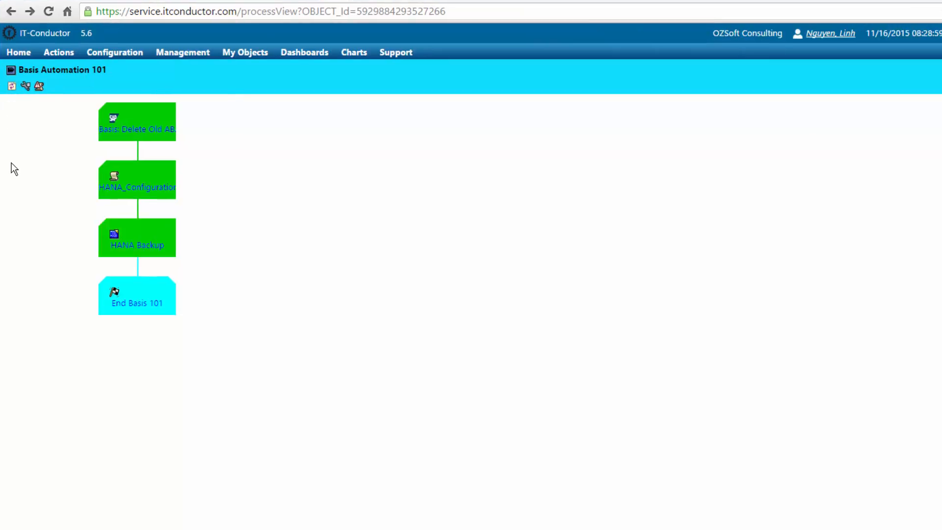
Review the HANA Backup log showing backup.sh -q, then return to the process chain
left_click(11, 87)
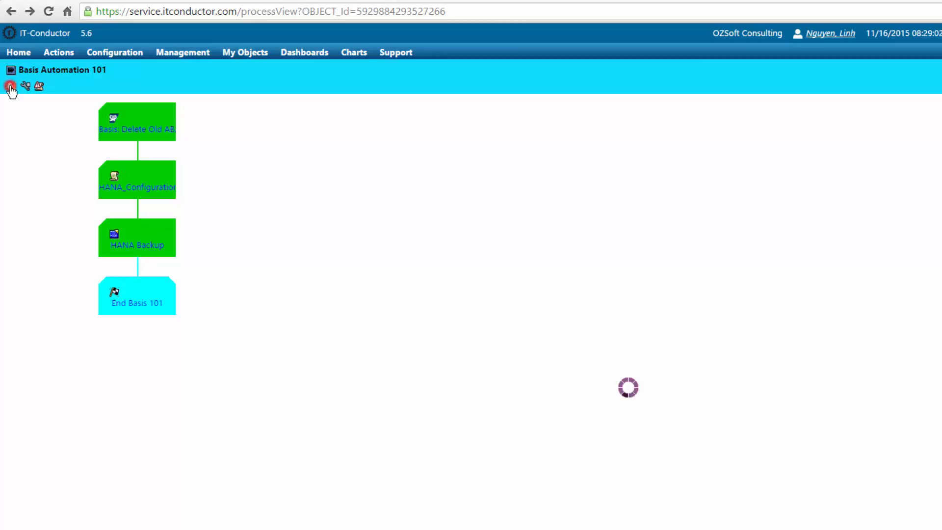
left_click(140, 251)
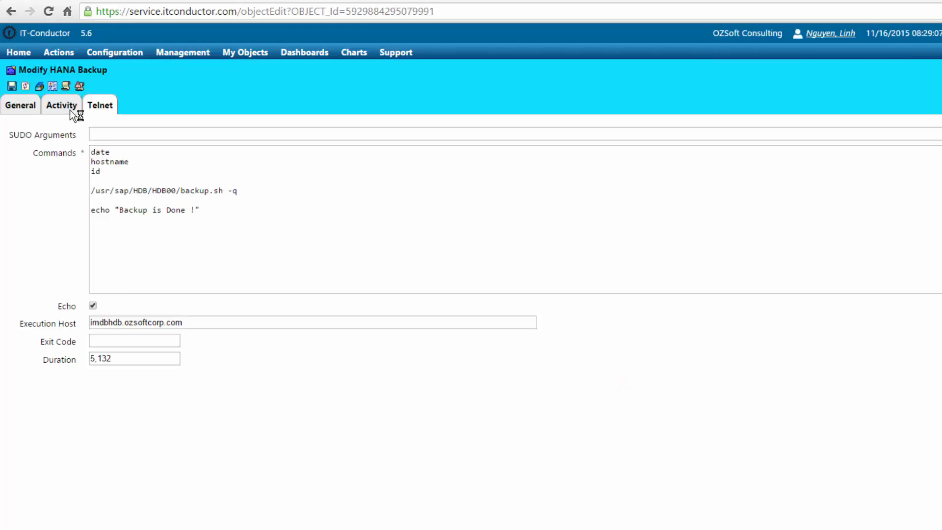
left_click(65, 87)
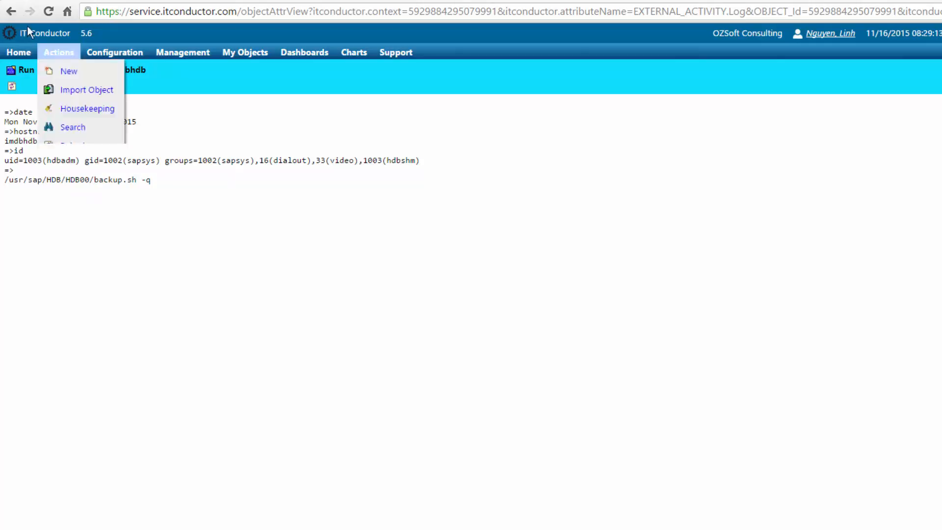
left_click(7, 15)
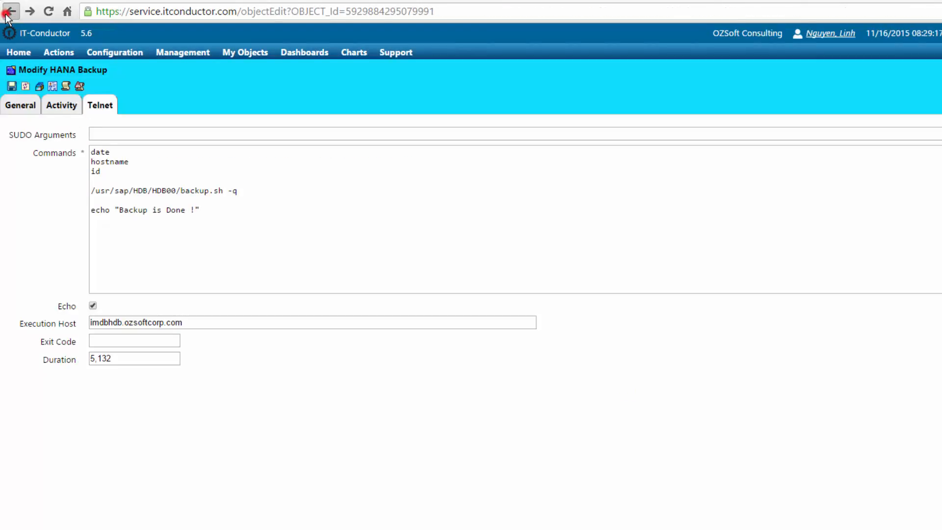
left_click(7, 15)
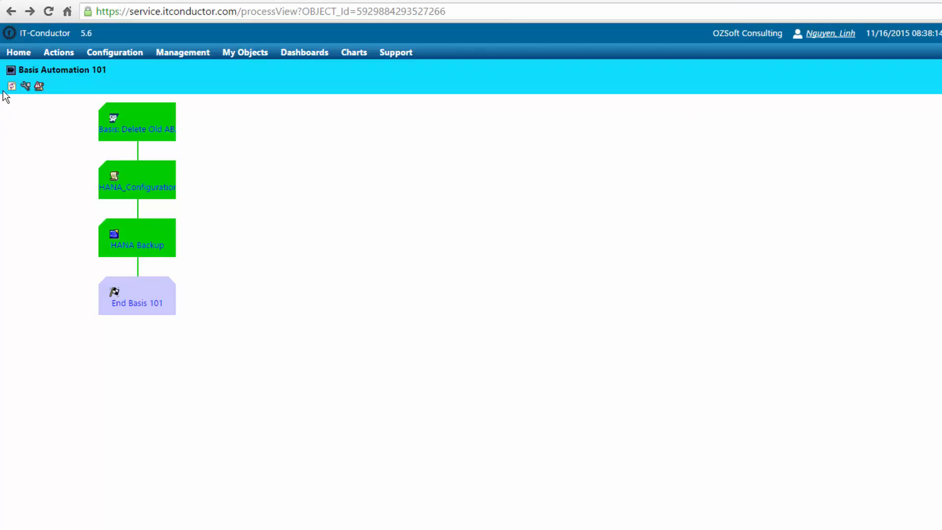
Refresh until End Basis 101 is green, then open its activity details showing Duration 00:01:09
left_click(12, 86)
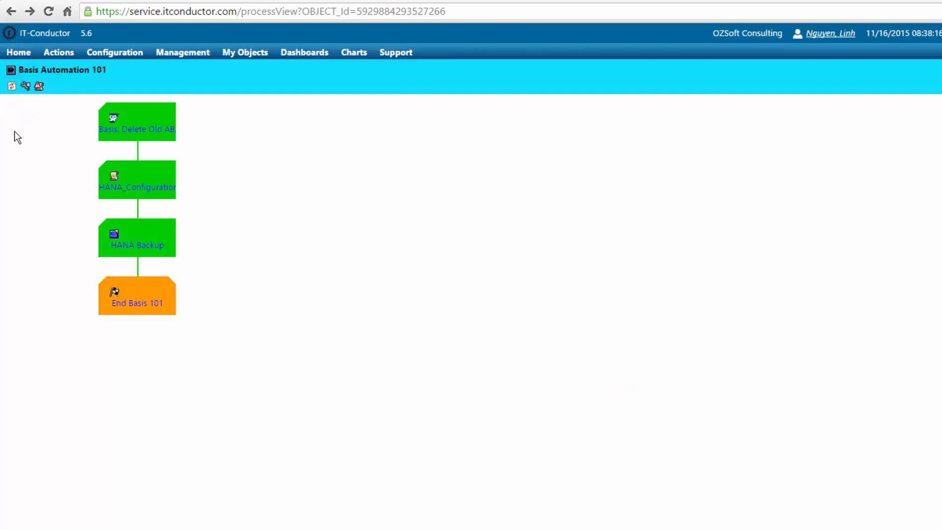
left_click(13, 87)
left_click(11, 86)
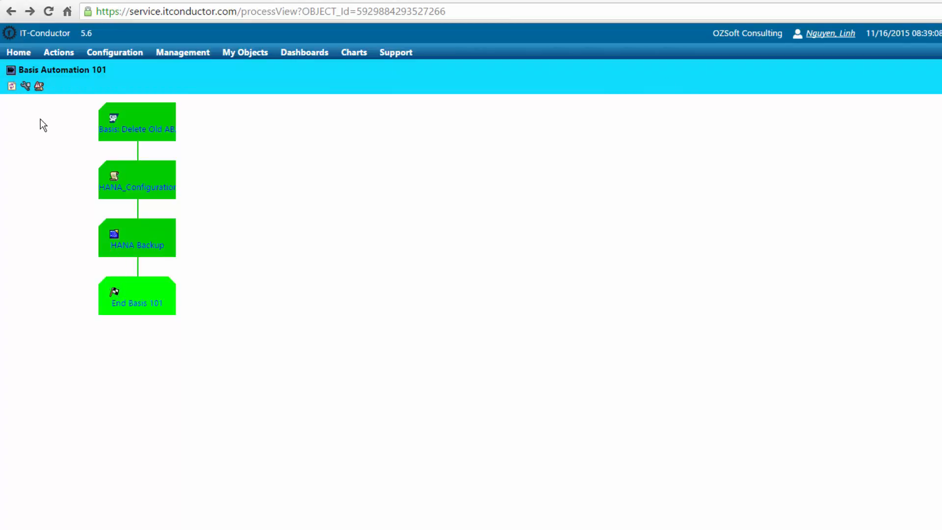
left_click(136, 305)
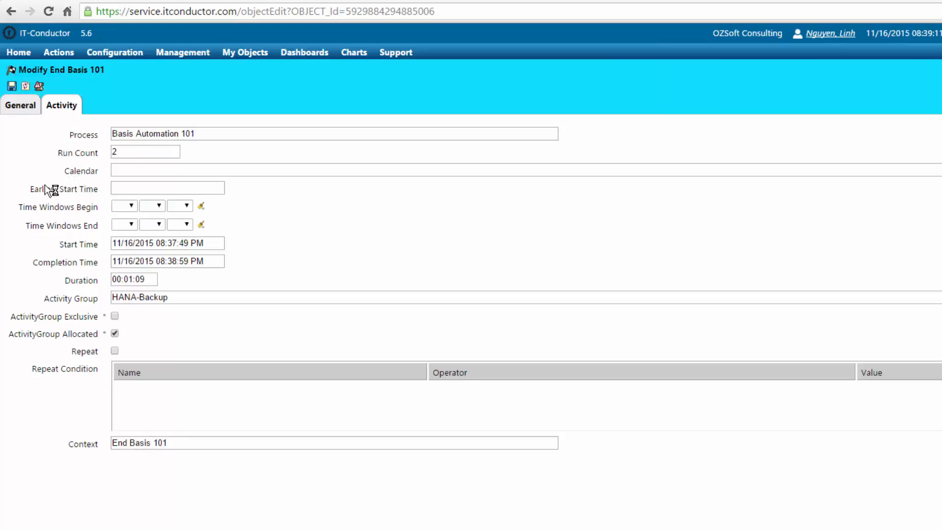
View the End Basis 101 object log, then return to the process chain
left_click(38, 87)
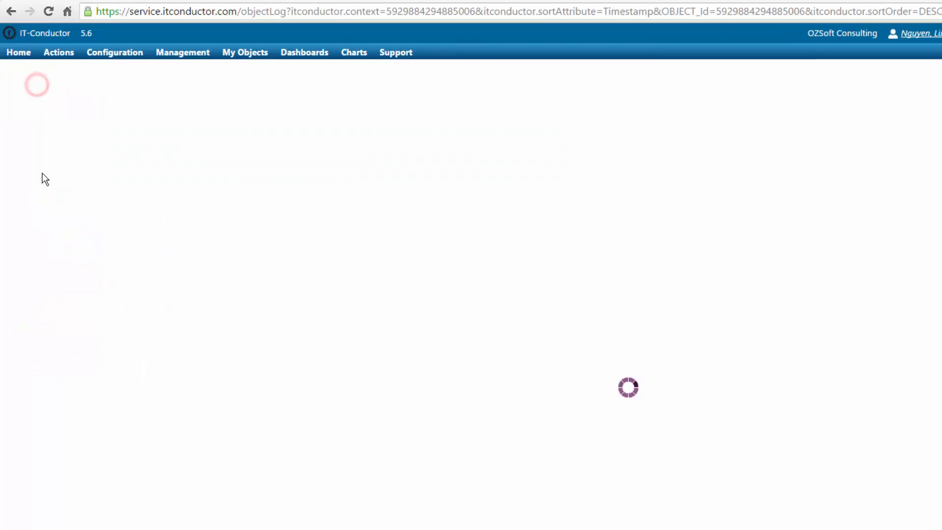
left_click(13, 14)
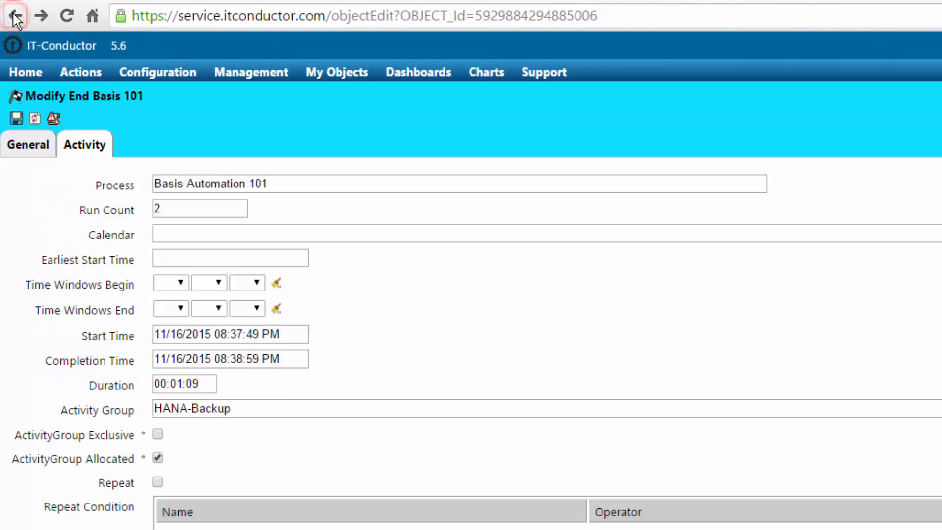
left_click(14, 14)
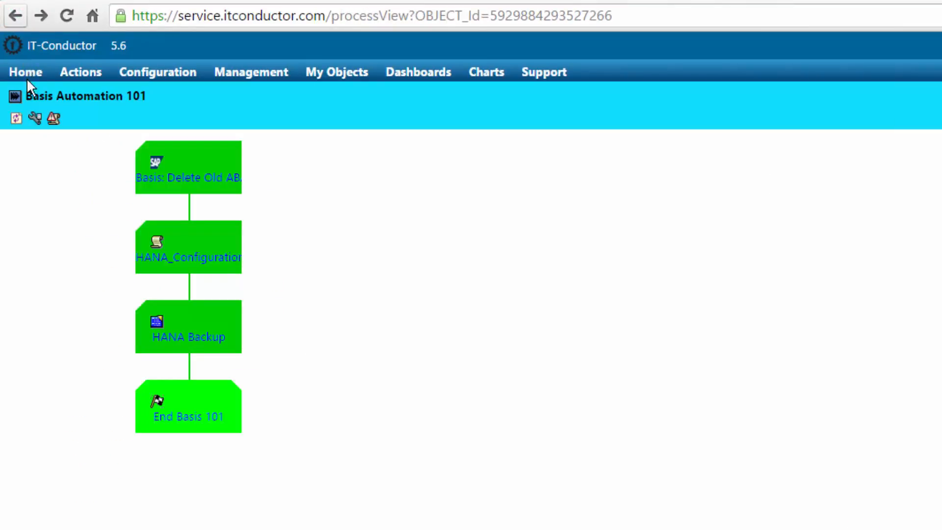
Reopen Basis Automation 101 from Today's Released Activities and reload its process view
left_click(16, 122)
left_click(14, 16)
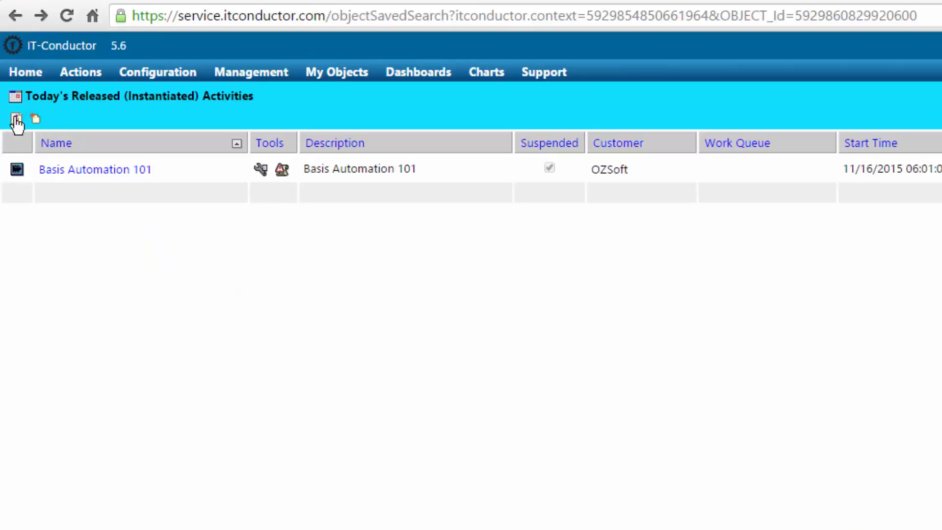
left_click(16, 120)
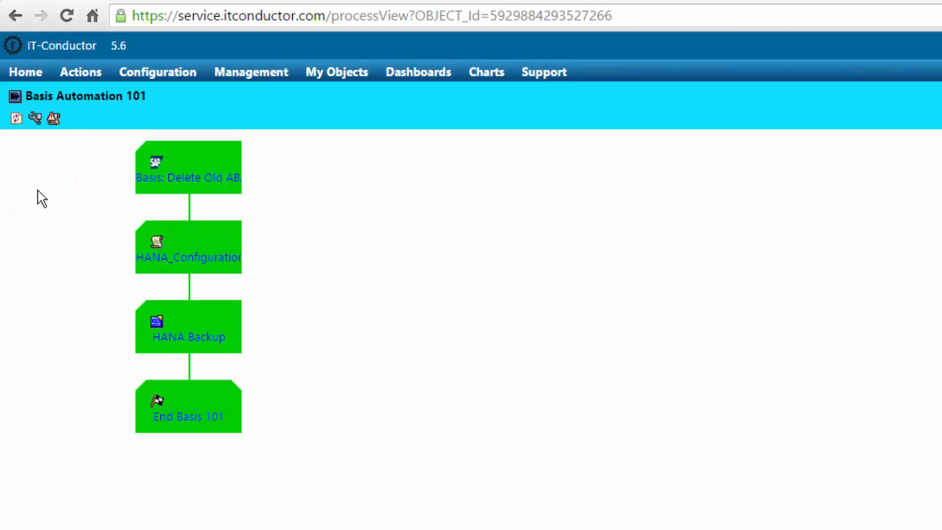
left_click(12, 91)
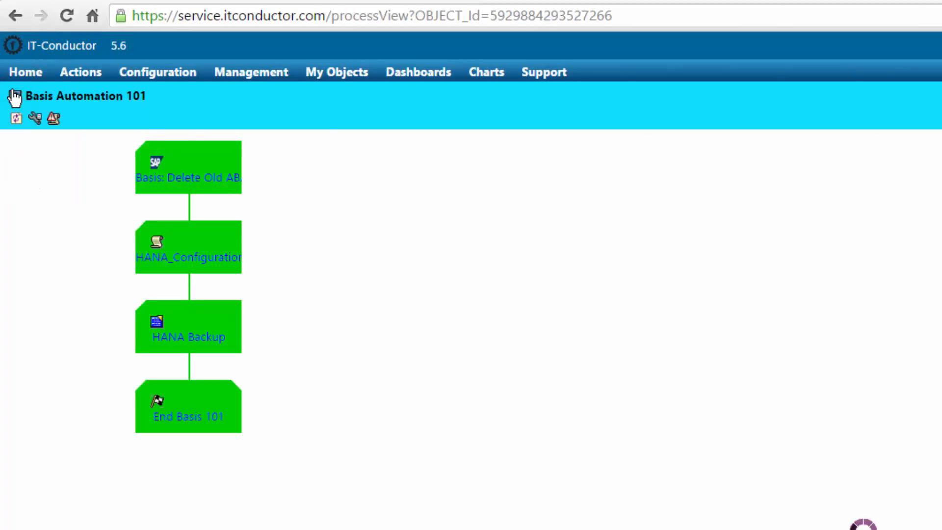